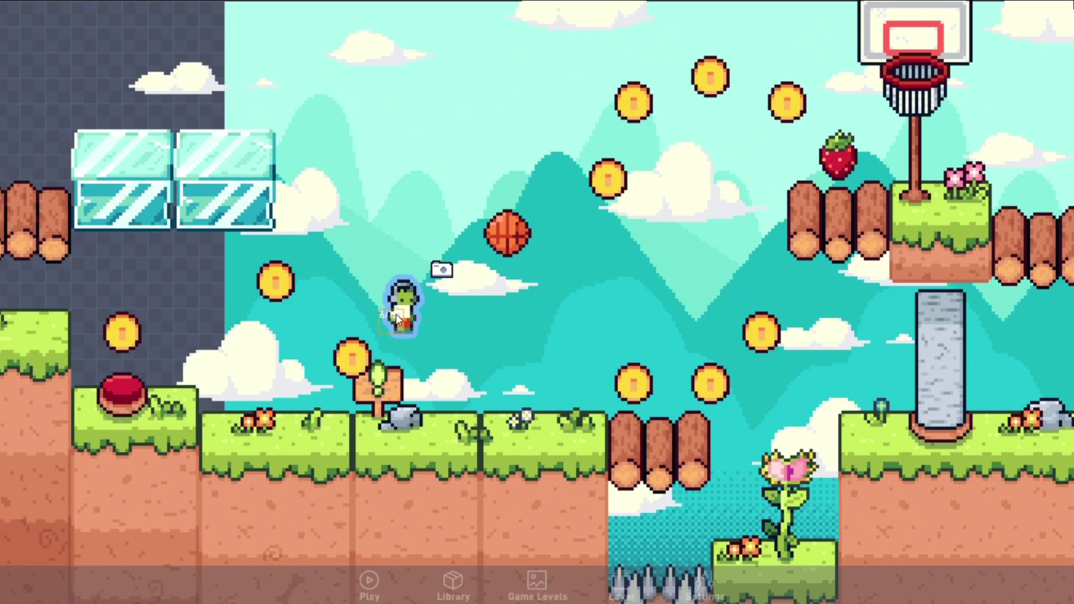
- View the player's physics settings, then close its properties to return to the level
left_click(396, 317)
left_click(428, 289)
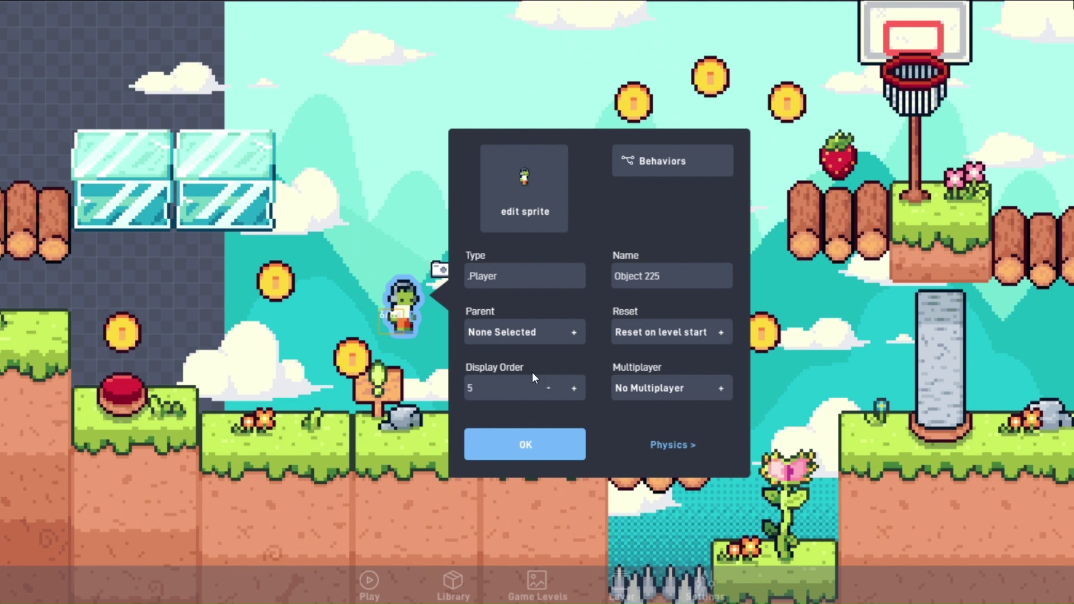
left_click(647, 457)
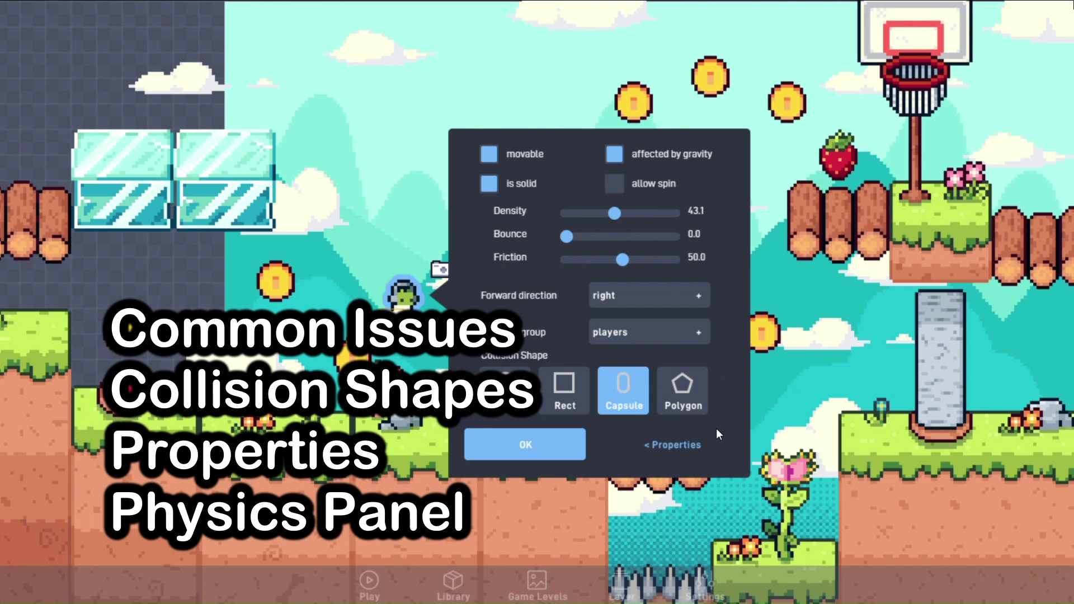
left_click(691, 446)
left_click(554, 447)
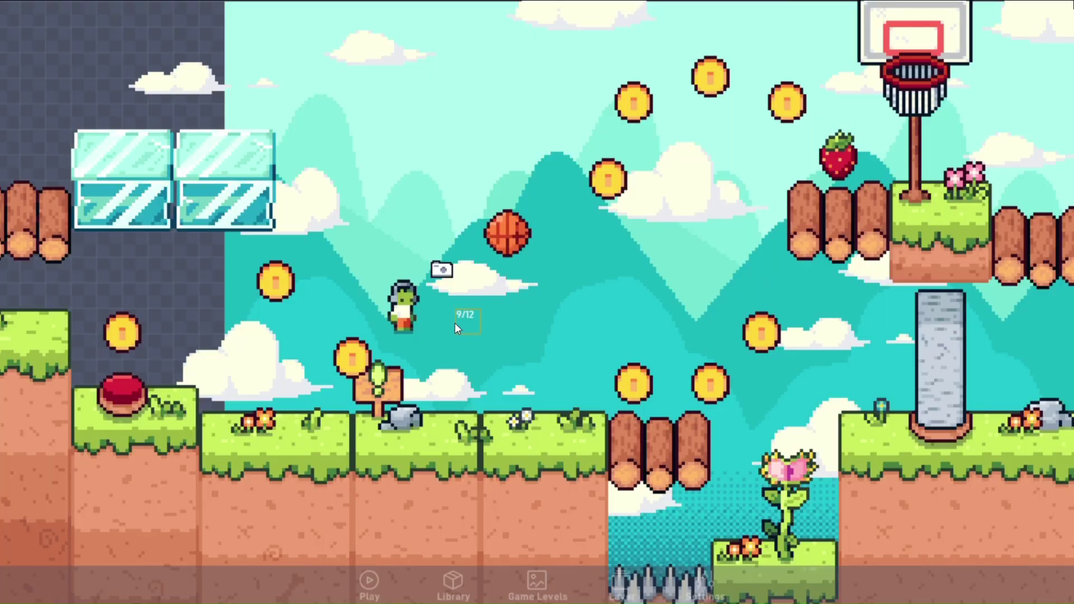
- Reopen the player's properties on the Physics panel
left_click(411, 308)
left_click(436, 288)
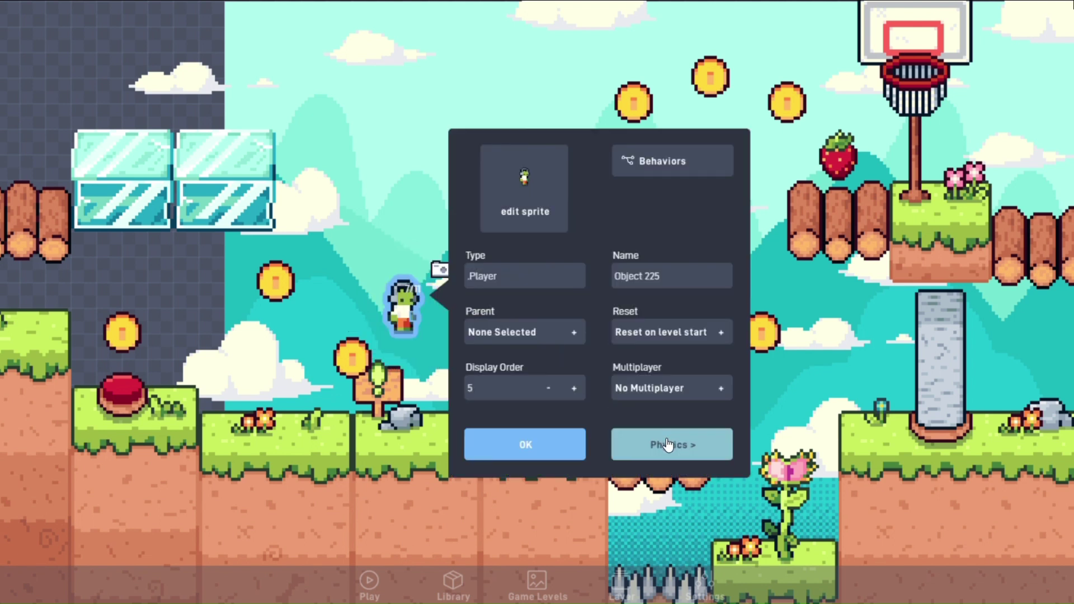
left_click(667, 444)
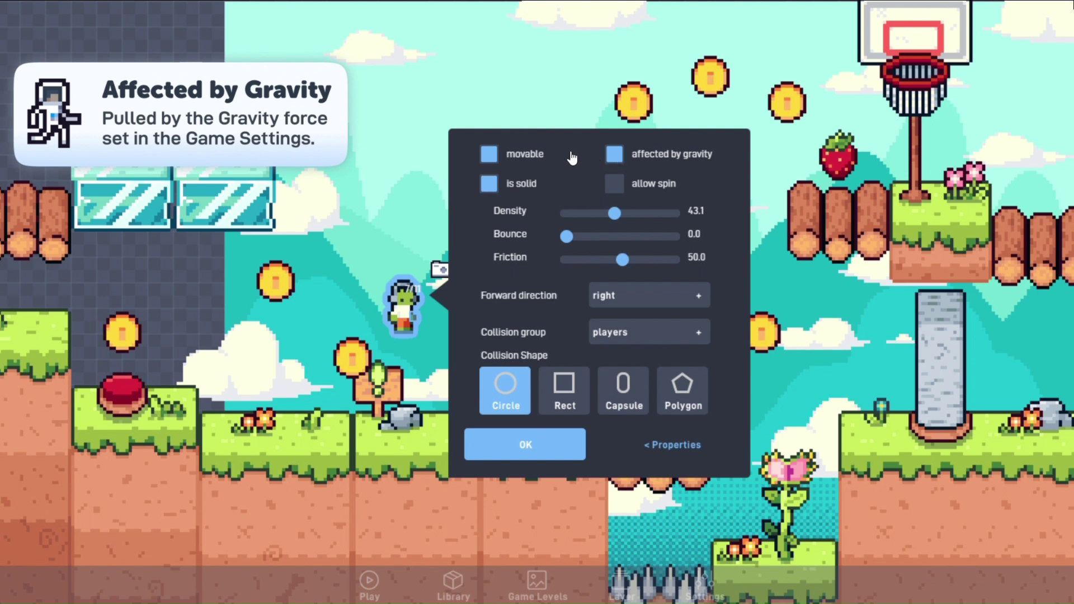
- Toggle the player's 'is solid' option off and on, then enable collisions
left_click(489, 183)
left_click(486, 184)
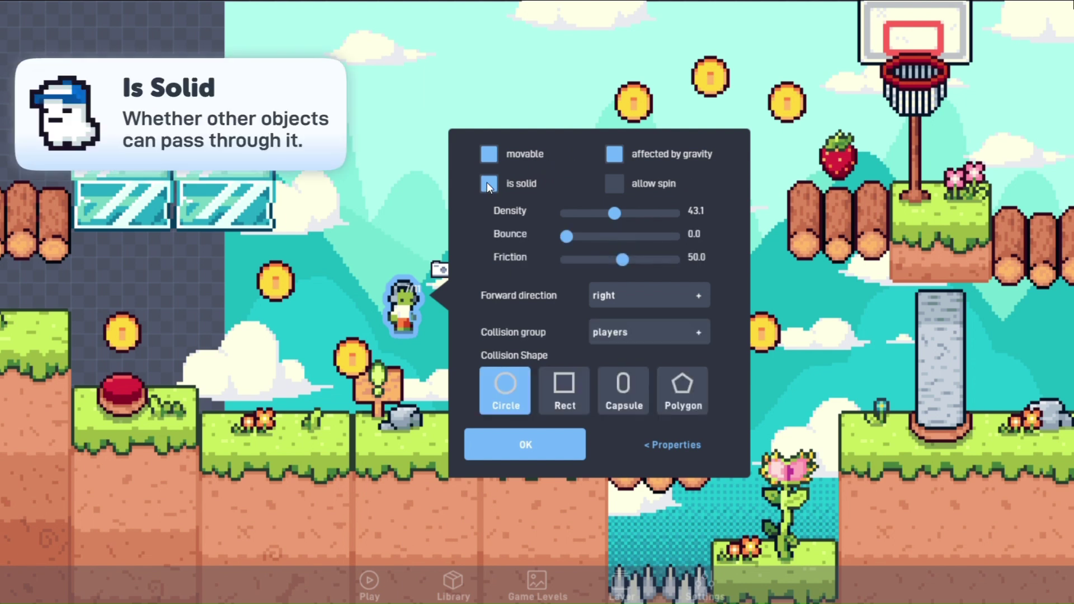
left_click(489, 185)
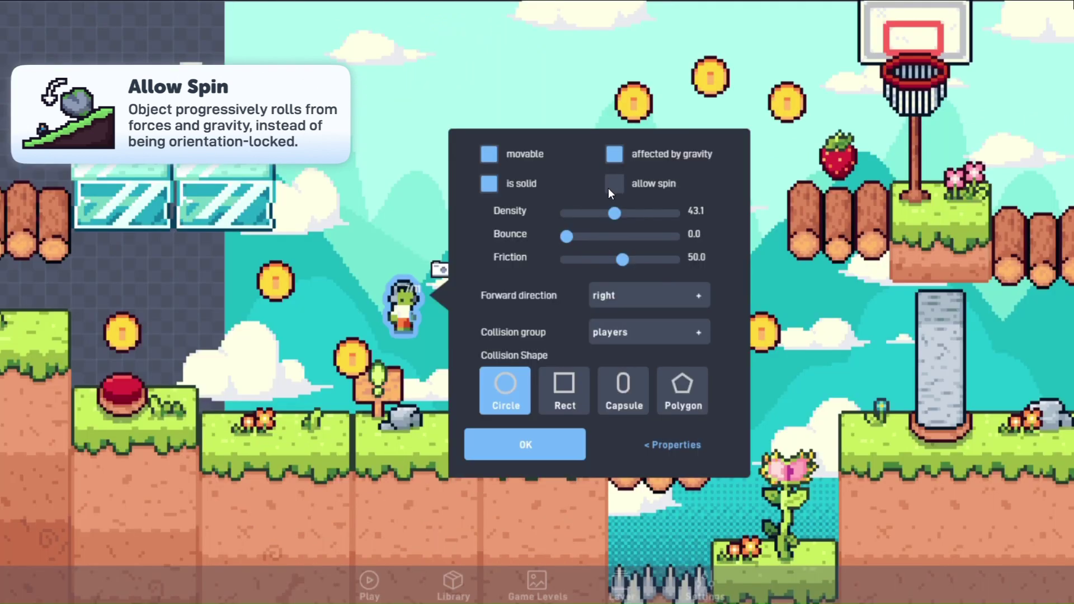
left_click(491, 183)
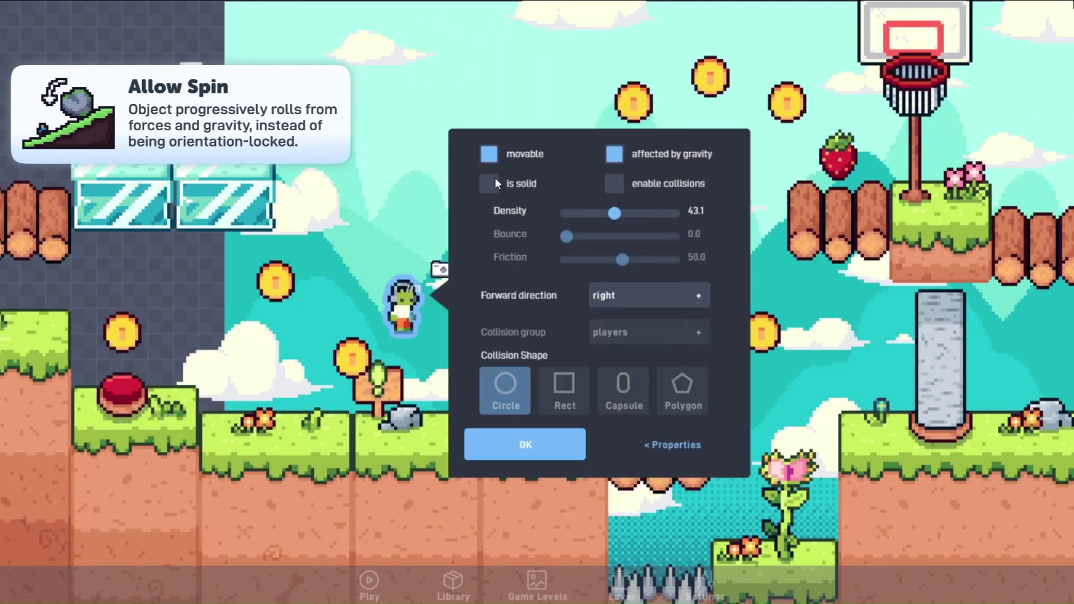
left_click(614, 184)
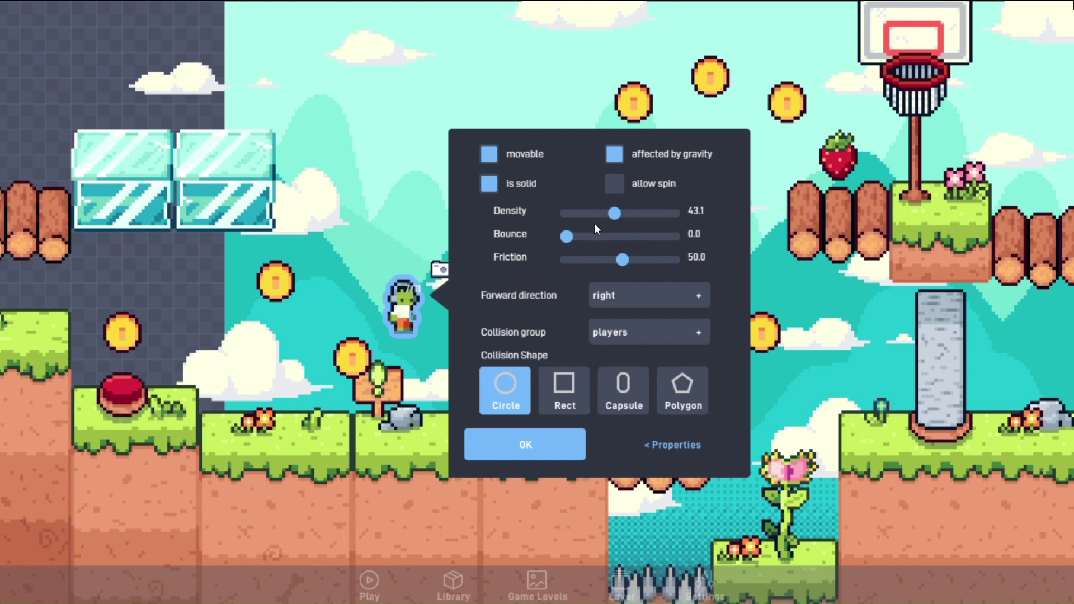
- Adjust the player's density, bounce and friction sliders to 42.4, 0.0 and 50.7
left_click_drag(614, 216, 611, 217)
left_click_drag(567, 235, 583, 236)
left_click_drag(623, 262, 601, 262)
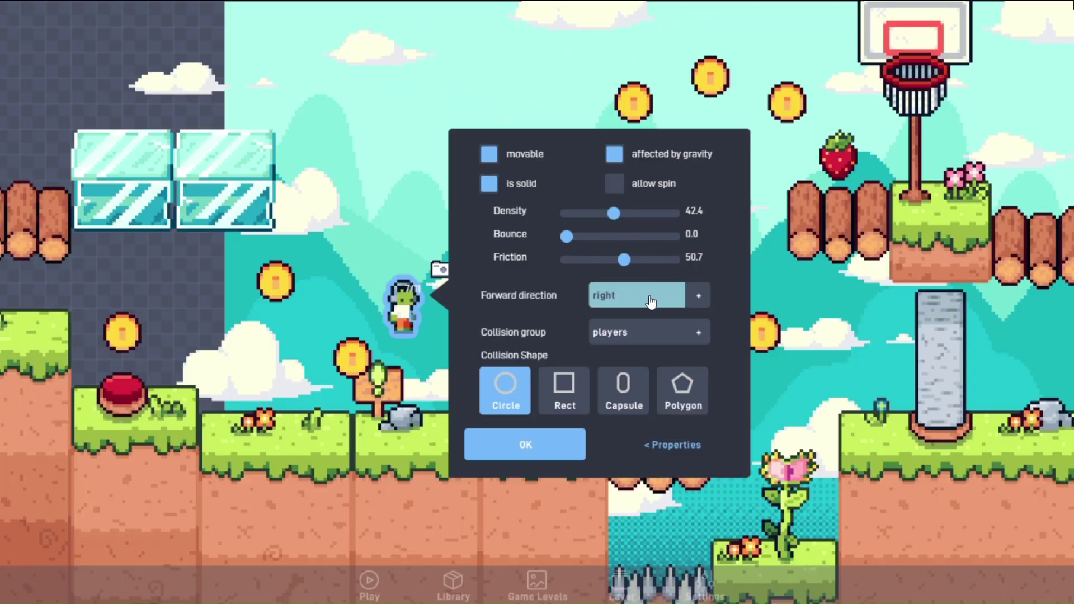
left_click(651, 301)
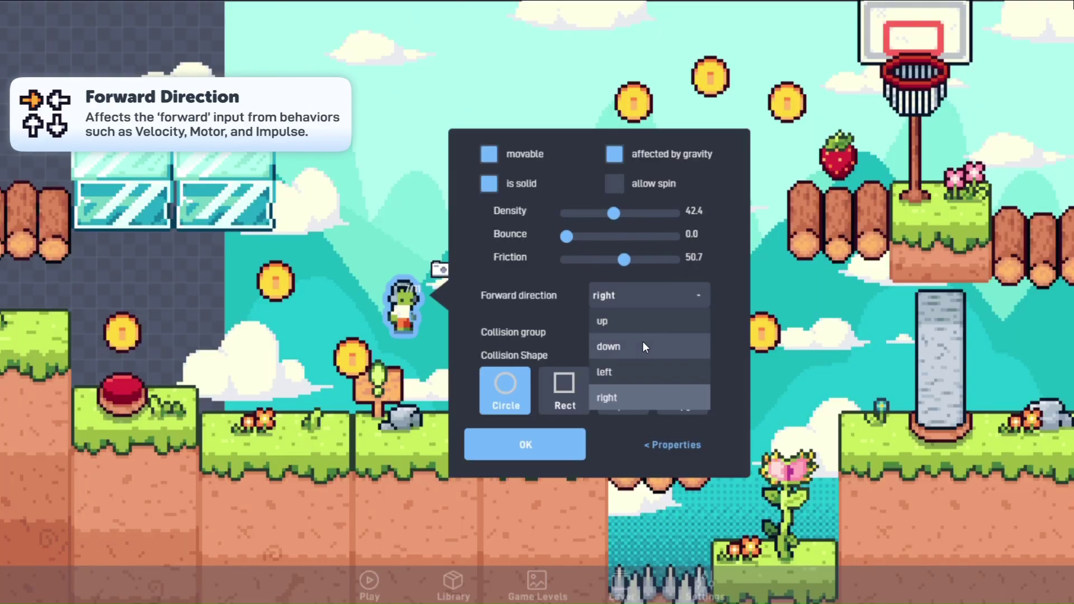
left_click(650, 302)
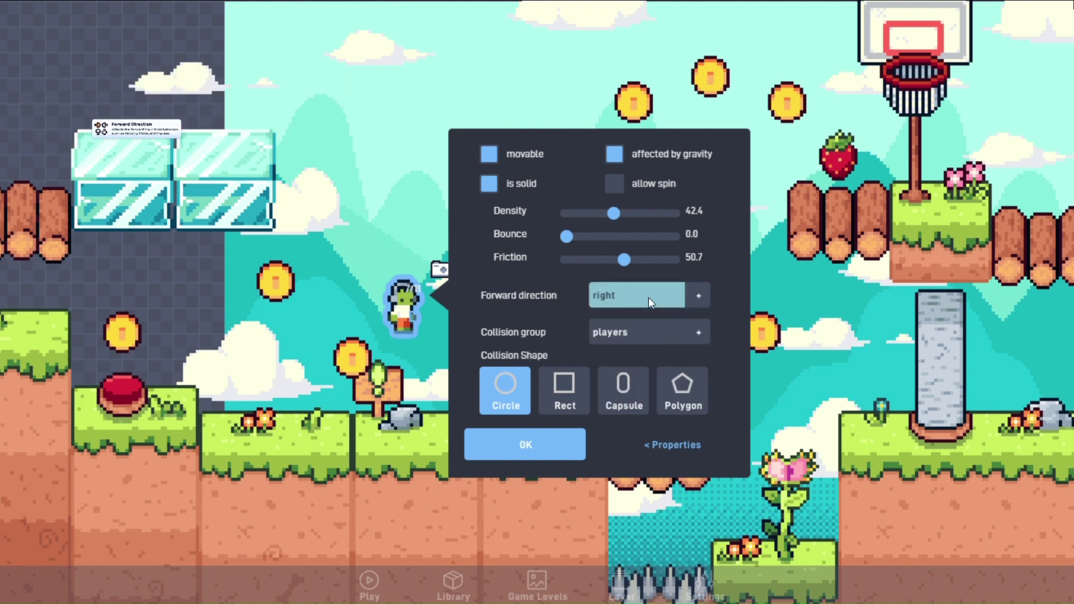
left_click(648, 334)
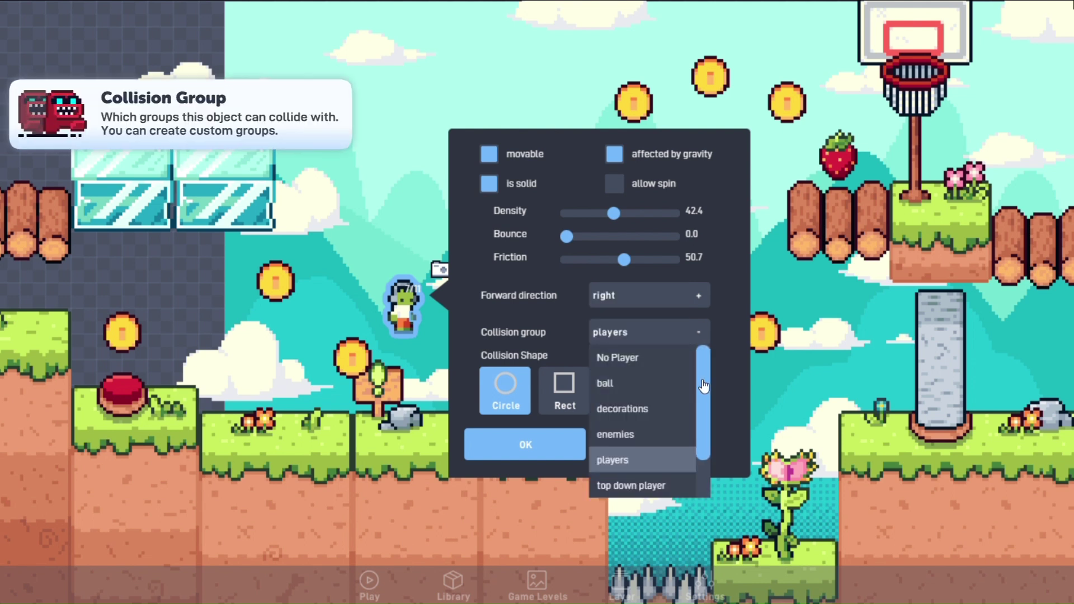
left_click_drag(705, 396, 705, 376)
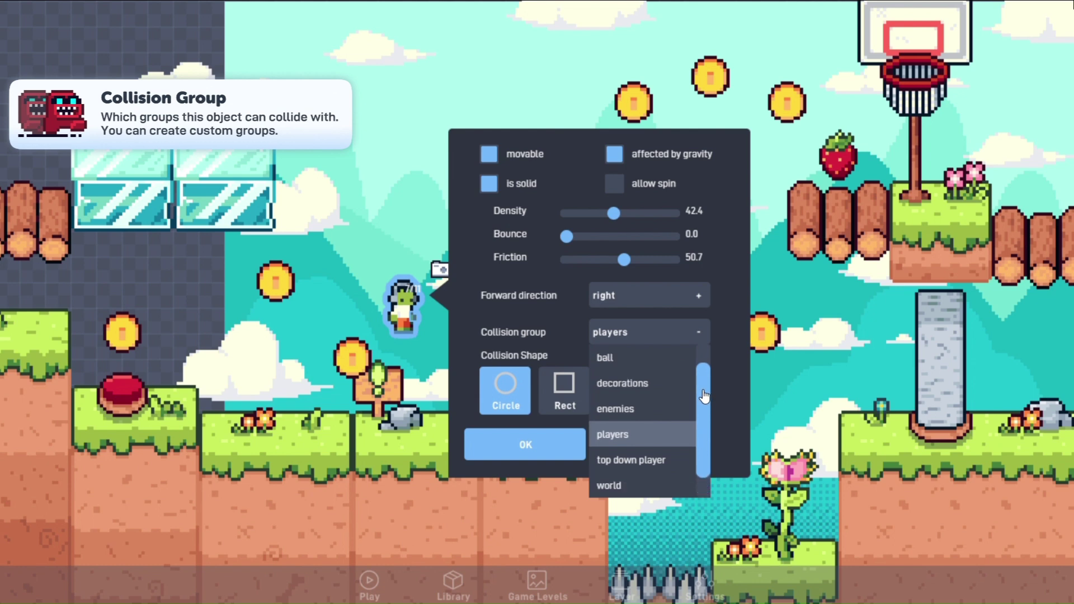
left_click(661, 336)
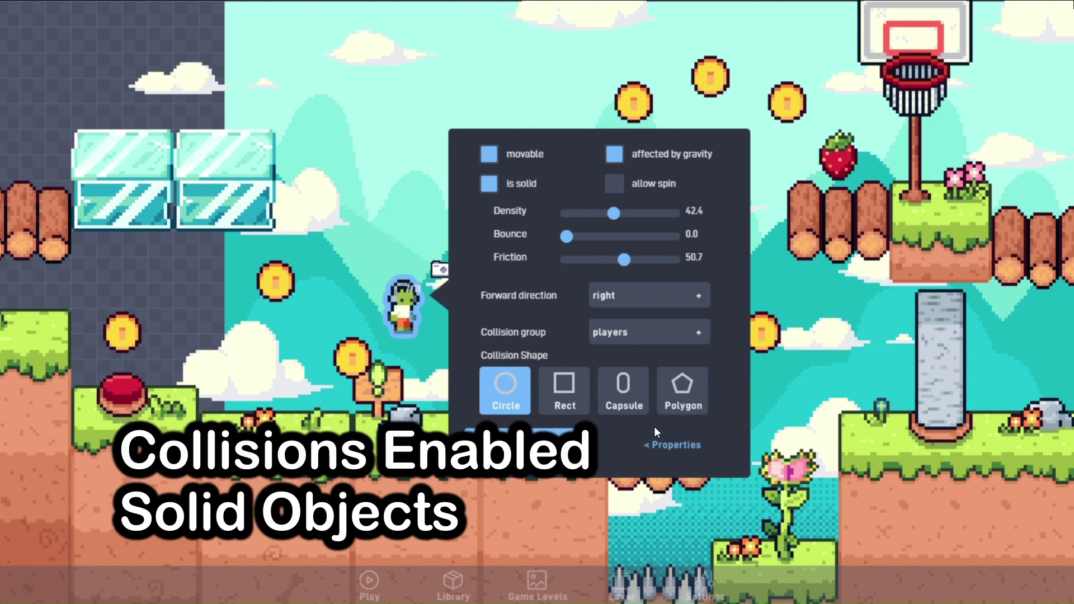
- Shrink the player's circle collision shape slightly in its editor
left_click(505, 401)
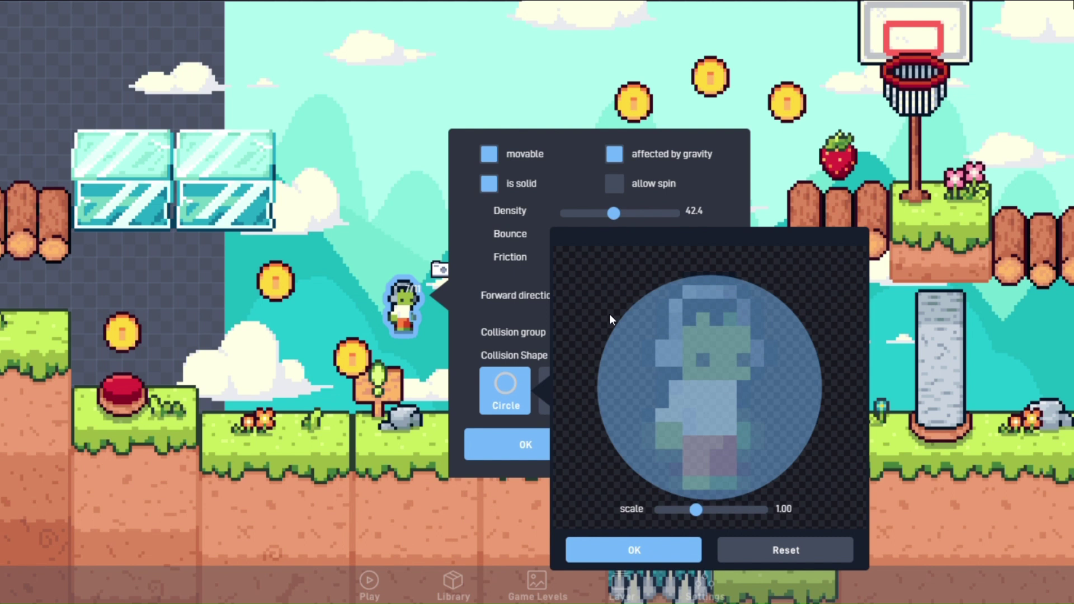
left_click_drag(696, 509, 697, 510)
left_click(635, 550)
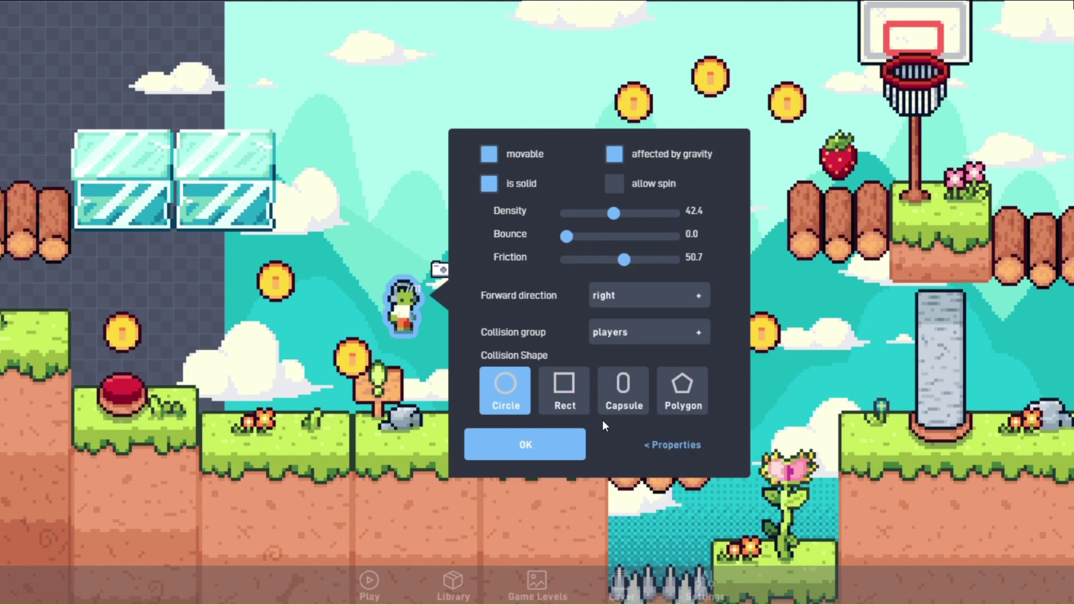
- Try a rectangle collision shape, then settle on capsule and confirm its size
left_click(571, 395)
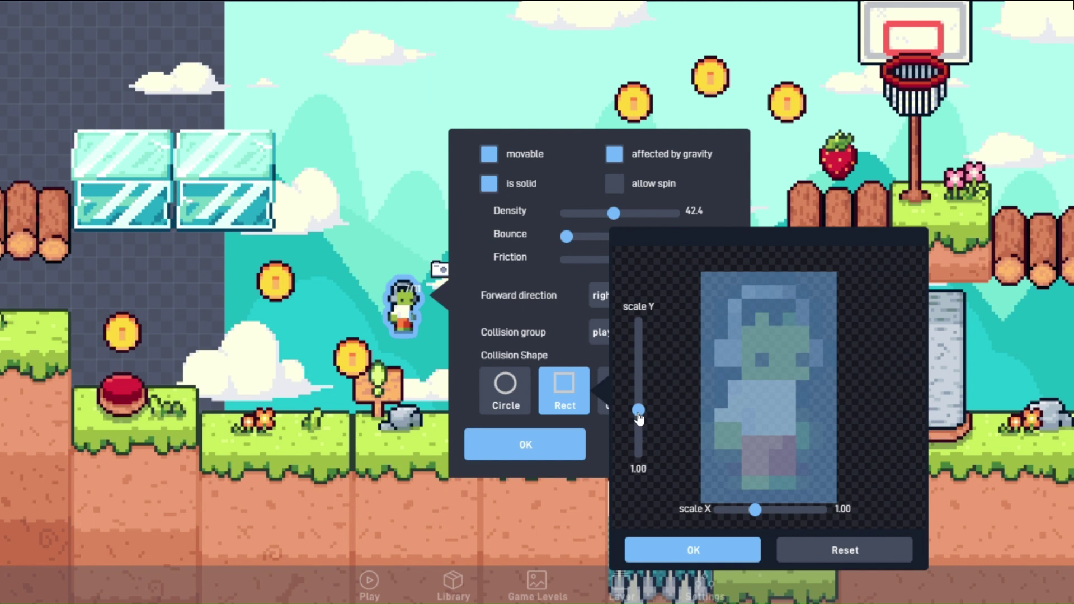
left_click(671, 550)
left_click(624, 391)
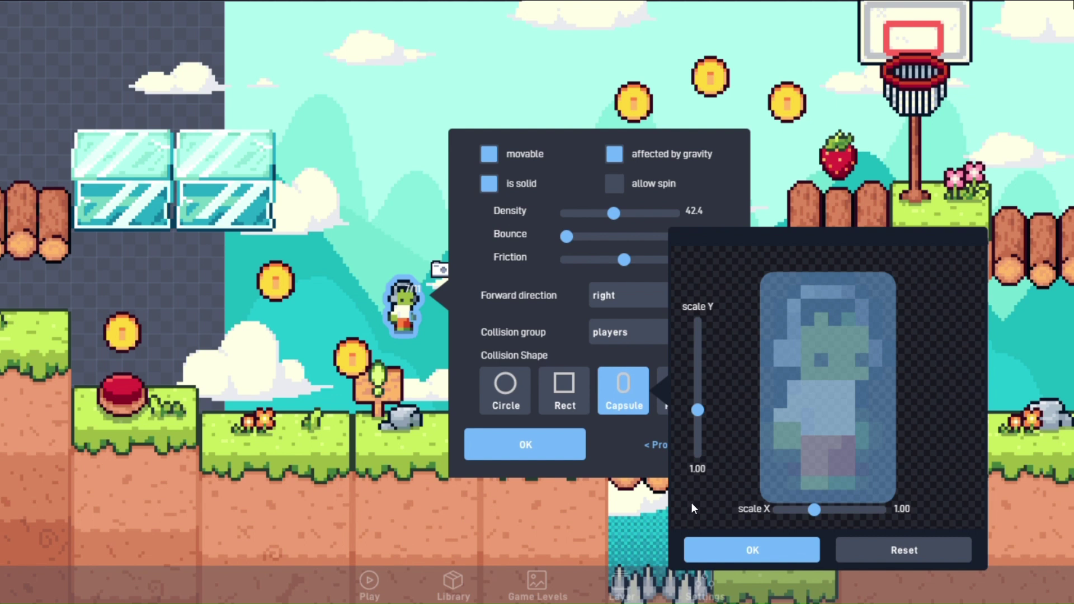
left_click(735, 545)
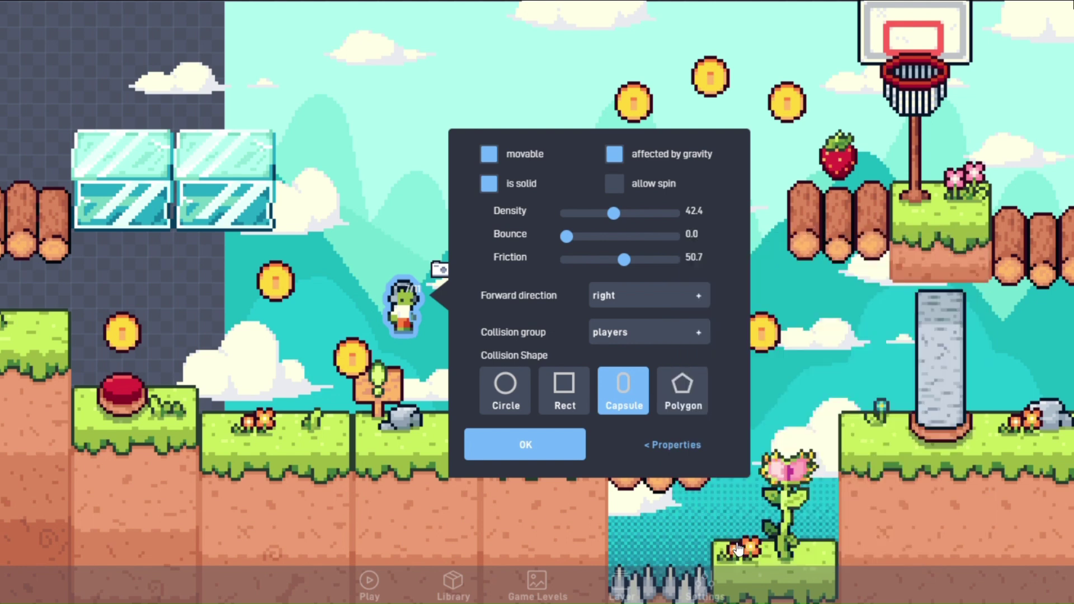
- Use a polygon shape, toggle auto polygon, move the bottom-right vertex, and confirm
left_click(676, 379)
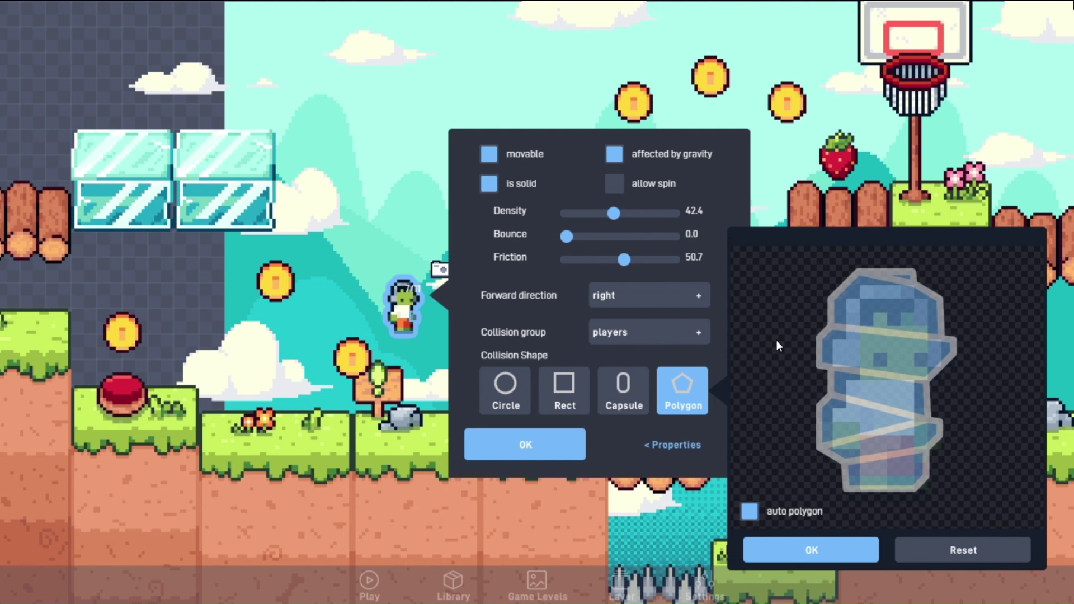
left_click(750, 511)
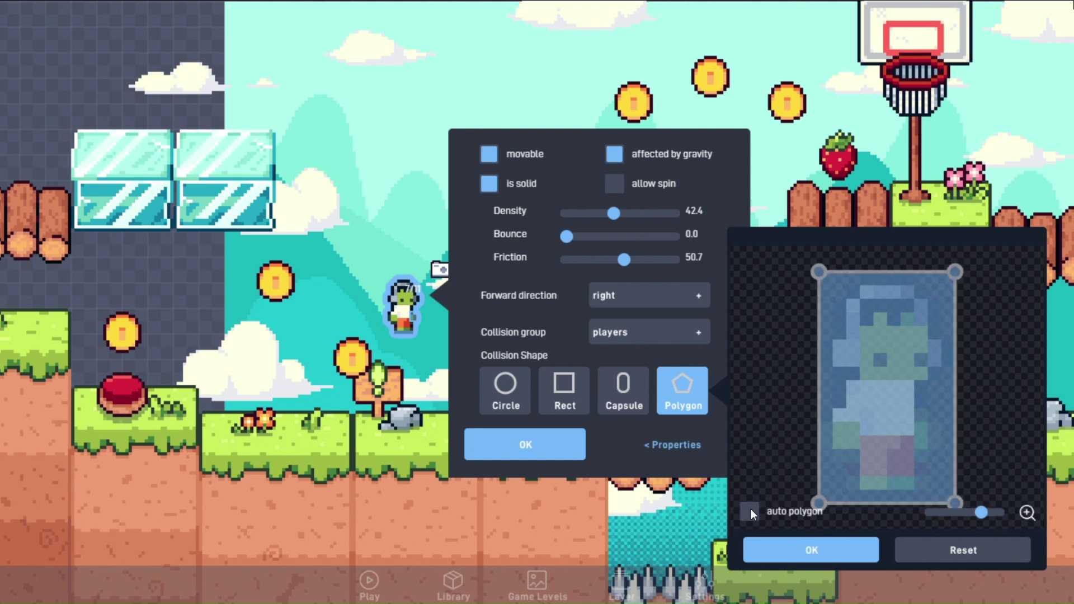
left_click(751, 510)
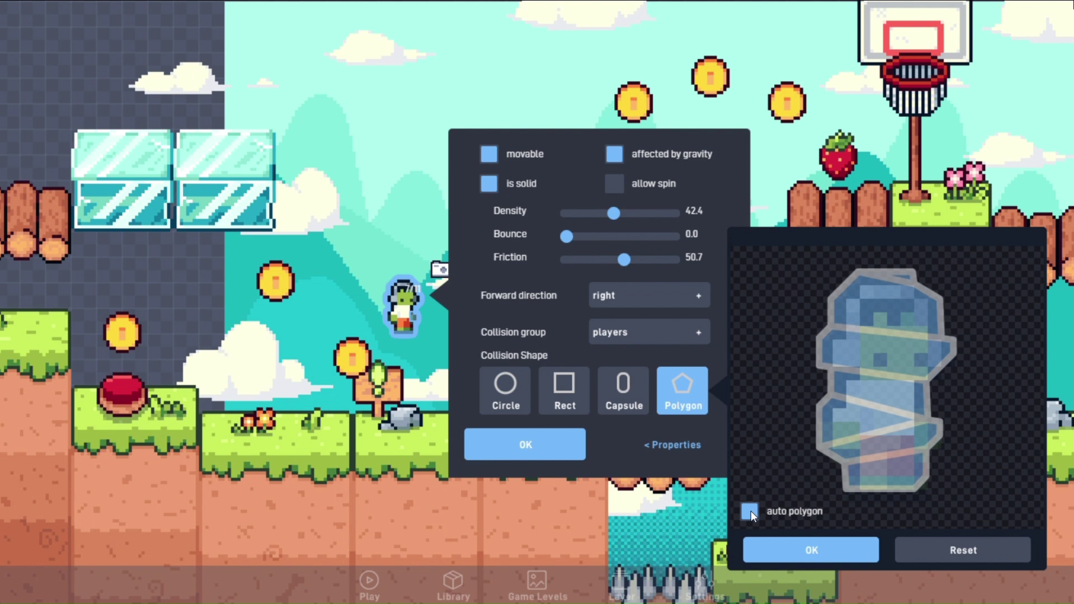
left_click(752, 512)
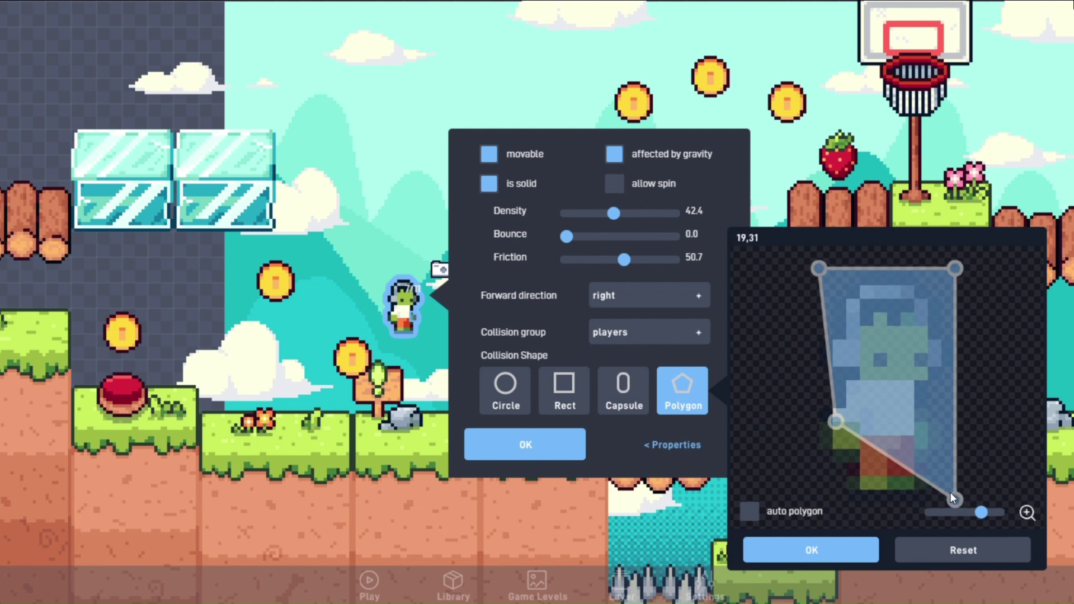
mouse_move(957, 491)
left_mouse_down()
mouse_move(947, 417)
mouse_move(922, 493)
left_mouse_up()
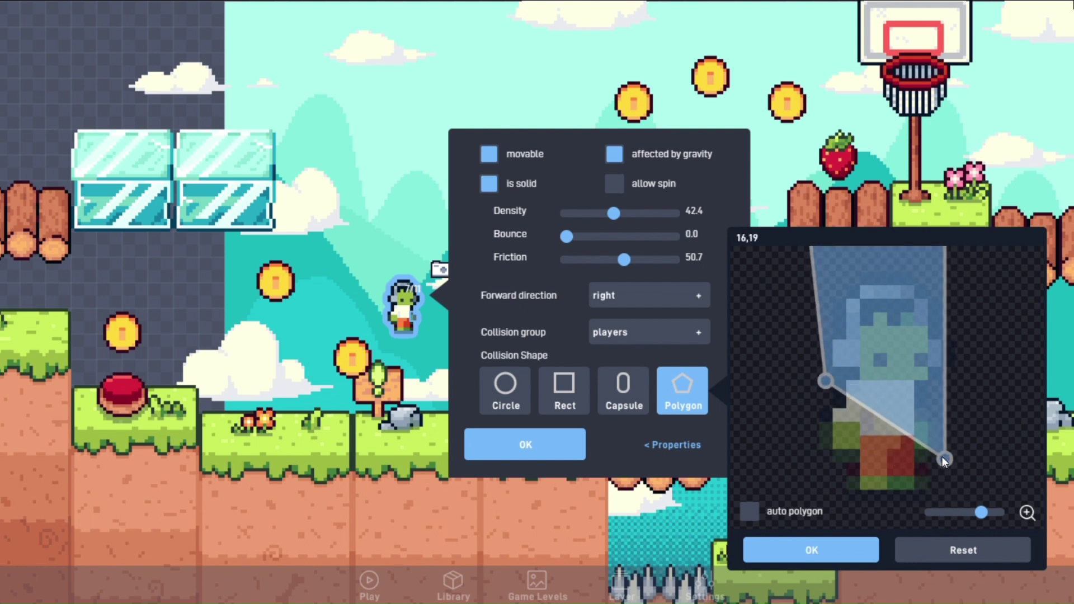
left_click(914, 556)
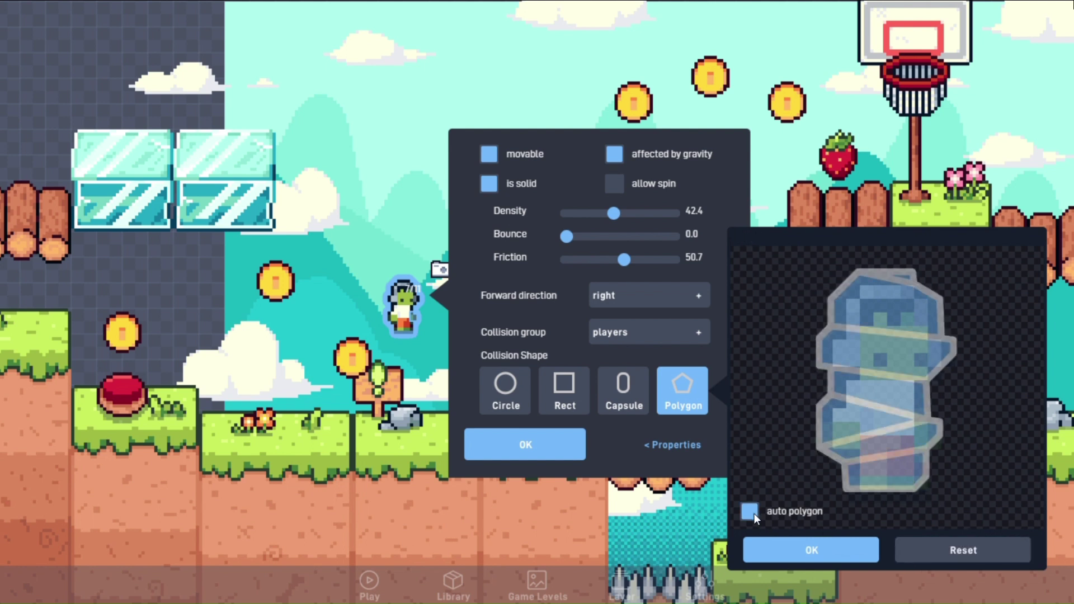
- Enable 'Display physics shape overlays' in game settings, then play and walk right
left_click(806, 550)
left_click(712, 584)
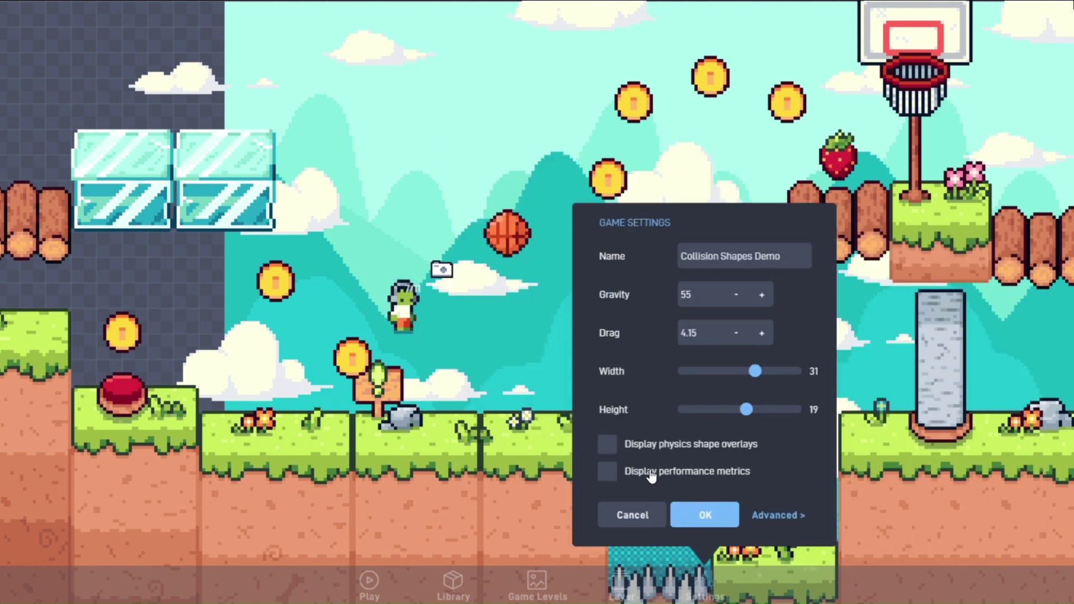
left_click(610, 444)
left_click(693, 514)
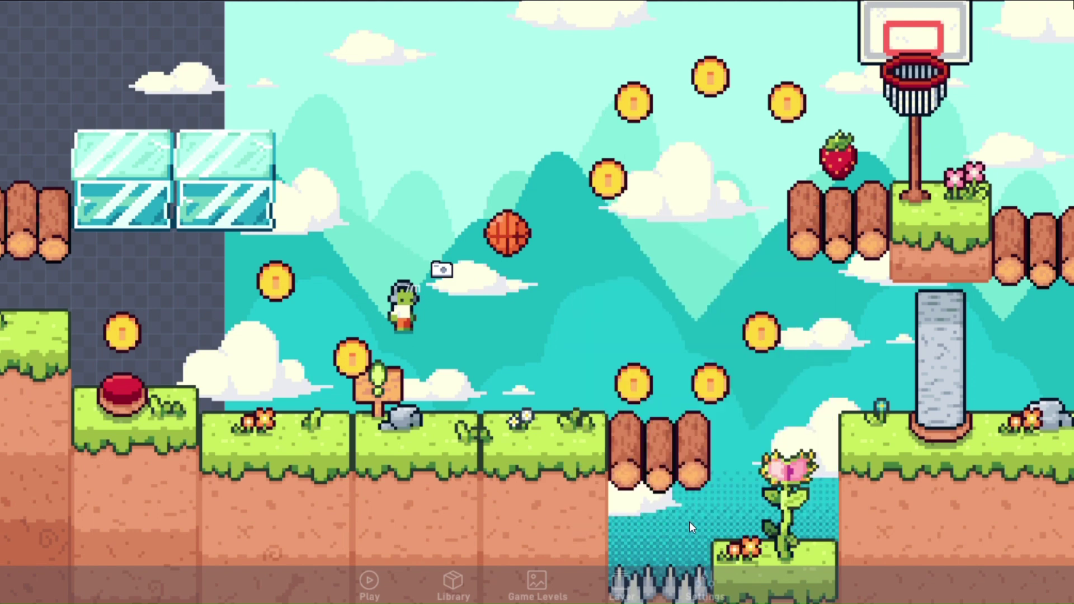
left_click(370, 585)
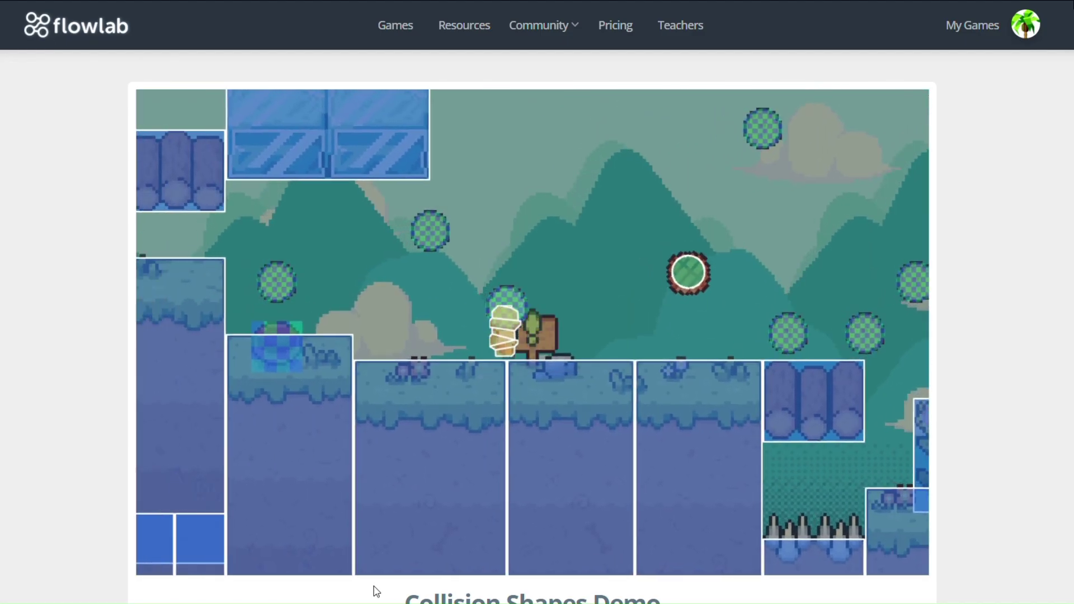
key("Right")
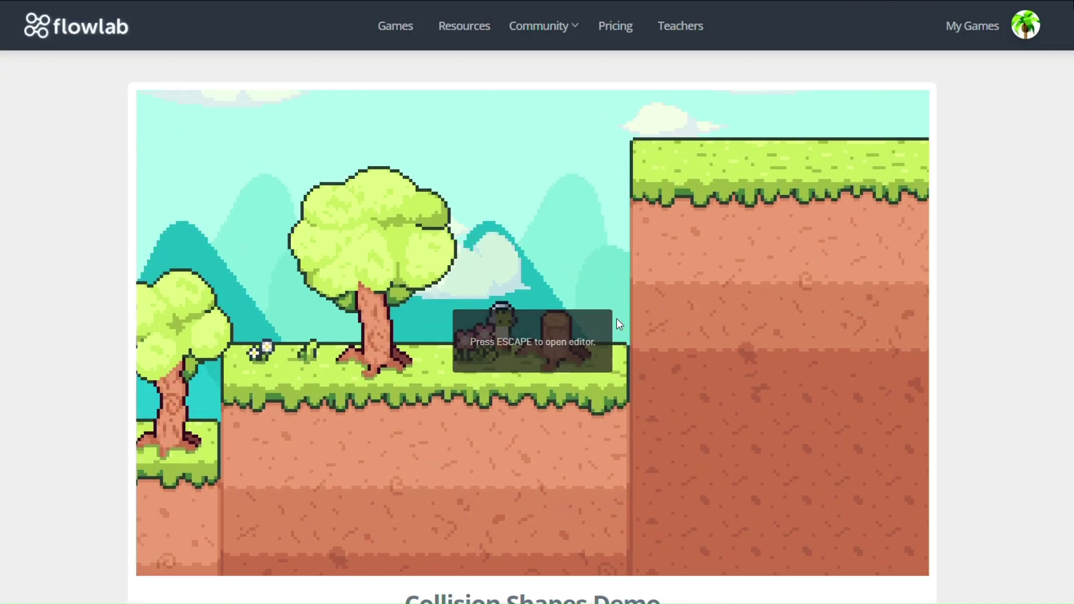
- Jump the player repeatedly against the tall wall, including from the stump
key("Right")
key("Up")
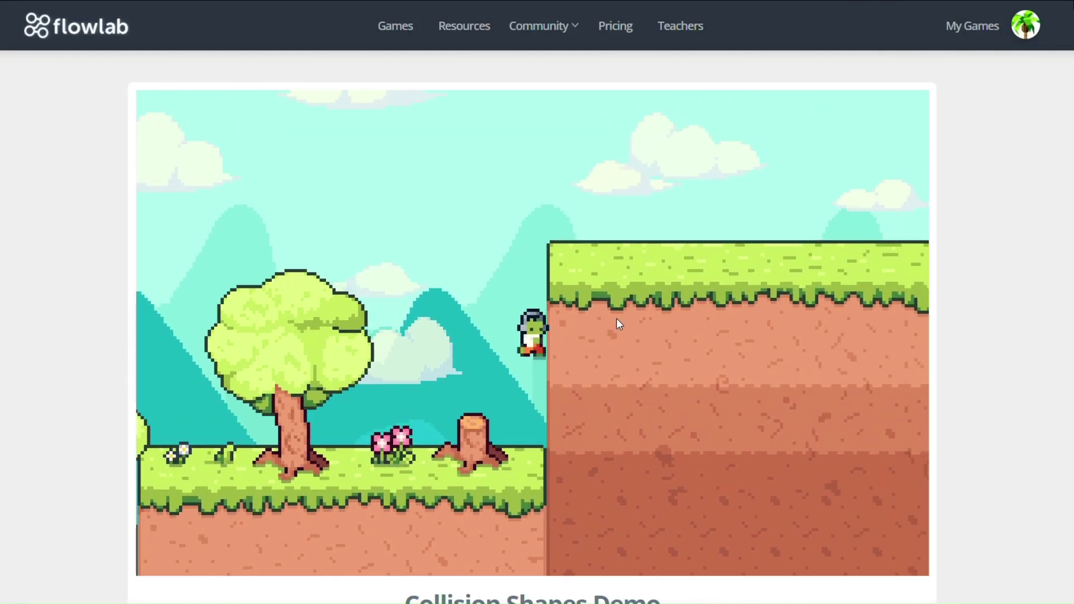
key("Up")
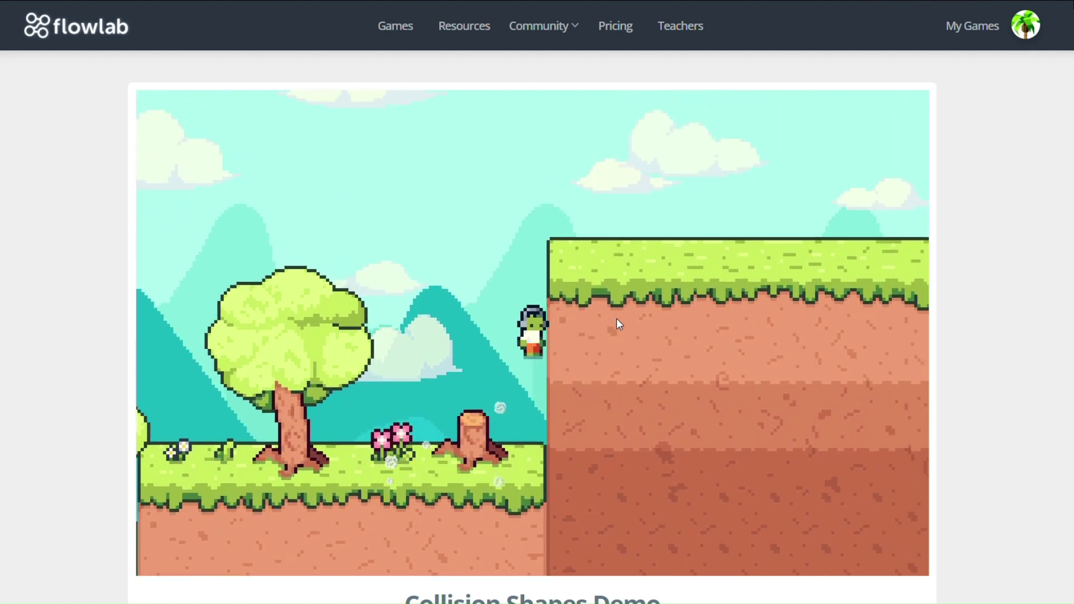
key("Up")
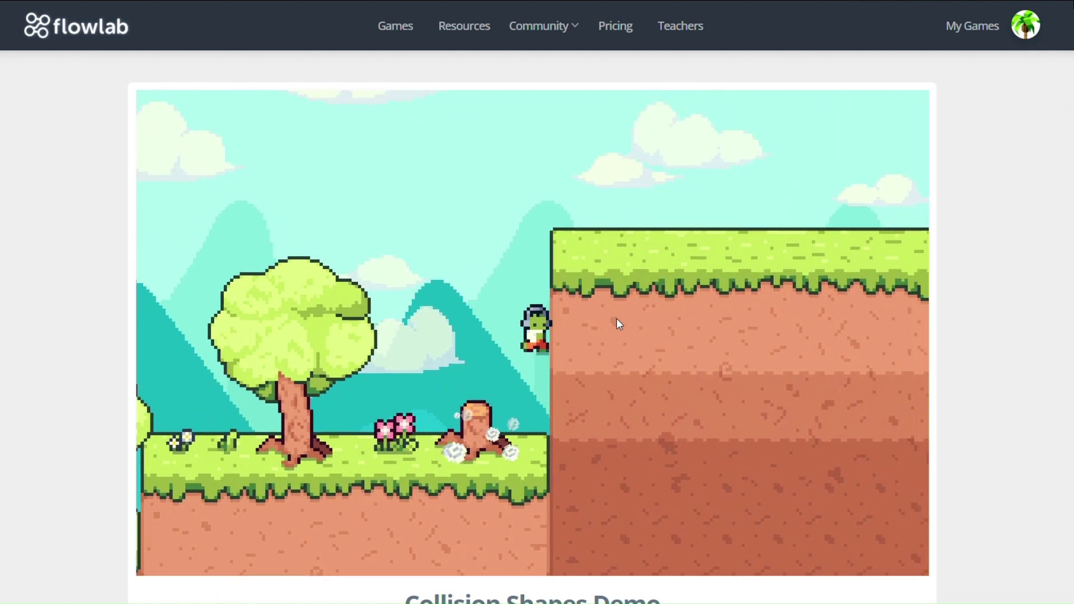
key("Left")
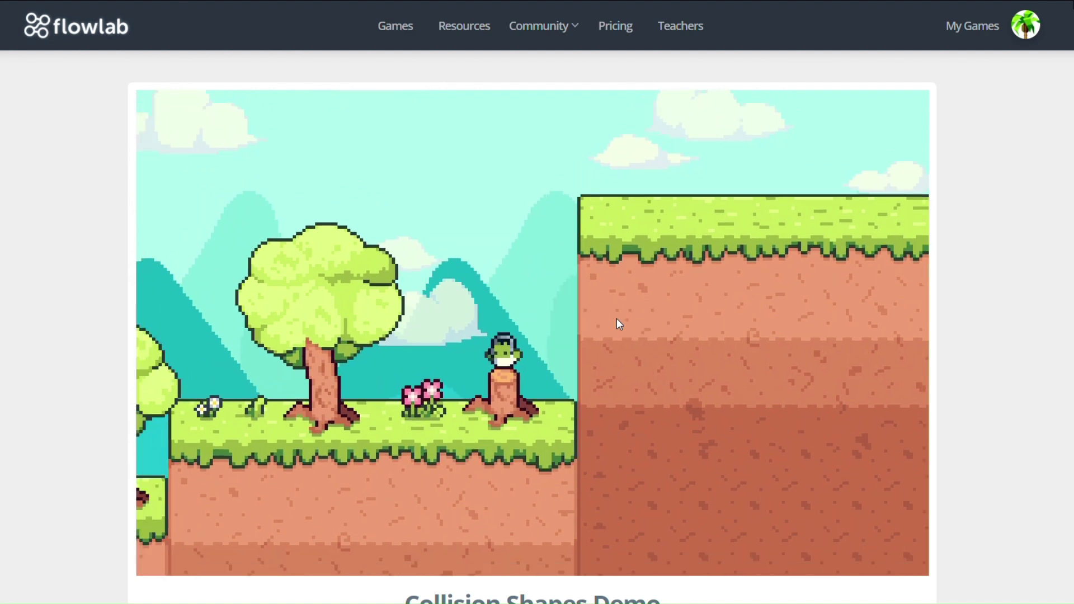
key("Right")
key("Up")
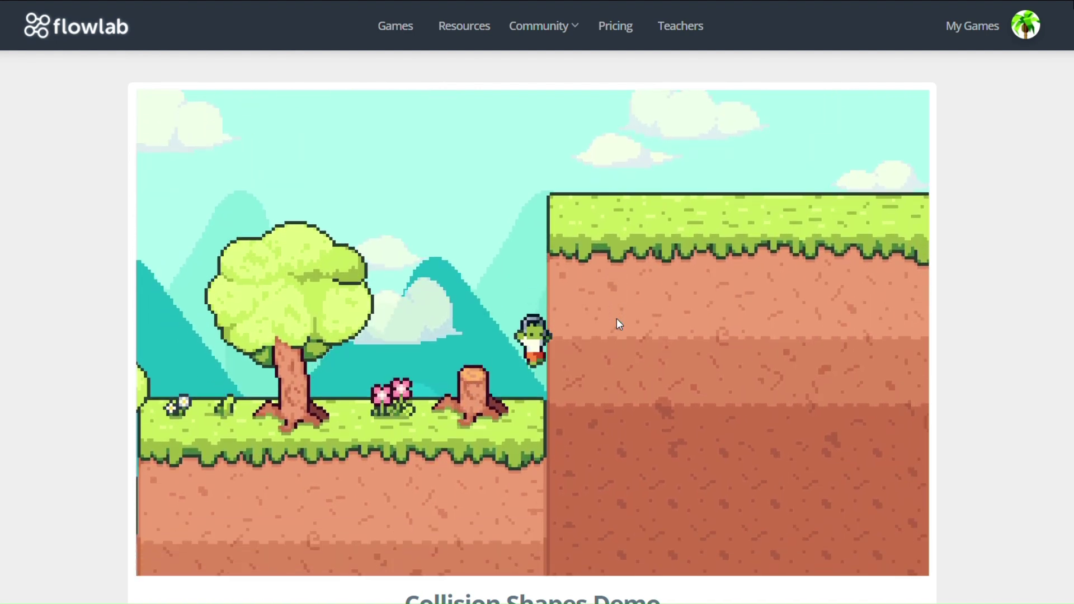
key("Up")
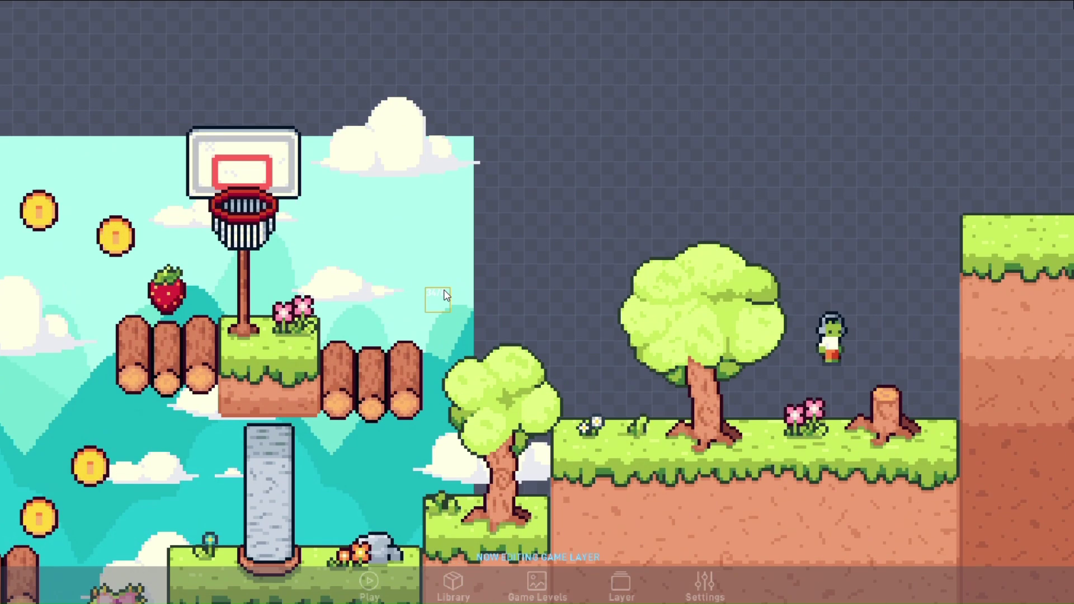
- Set the player's collision shape to capsule with Y scale 0.50 and save the properties
left_click(777, 336)
left_click(799, 310)
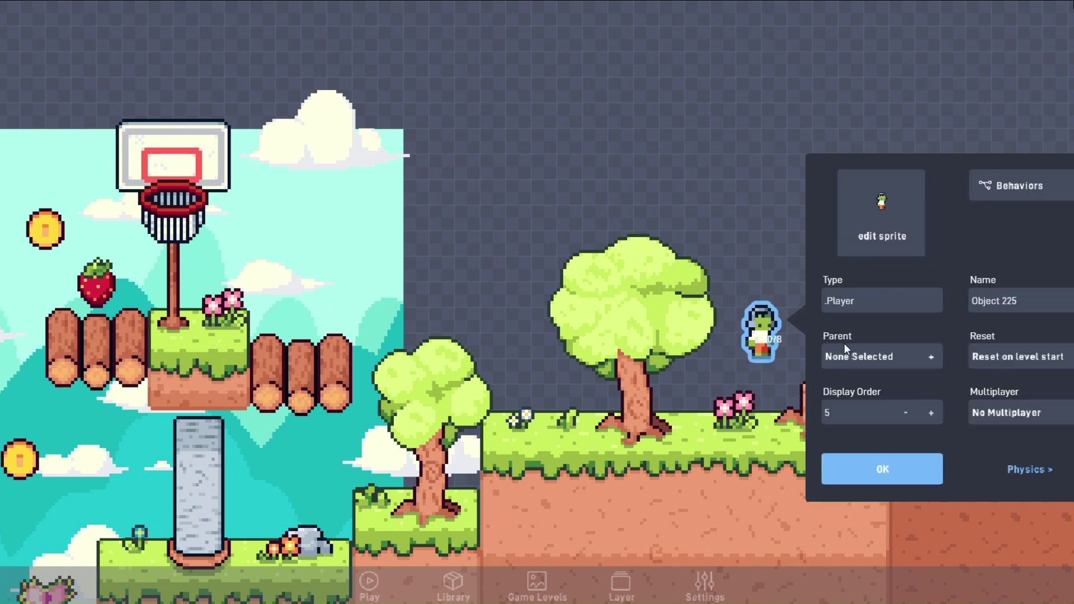
left_click(1029, 468)
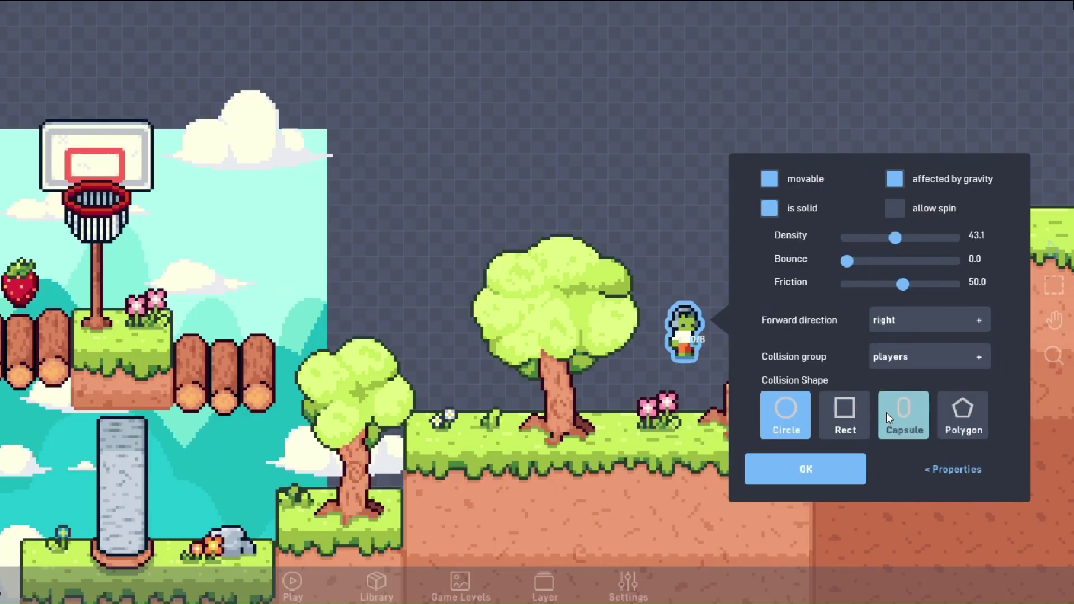
left_click(886, 411)
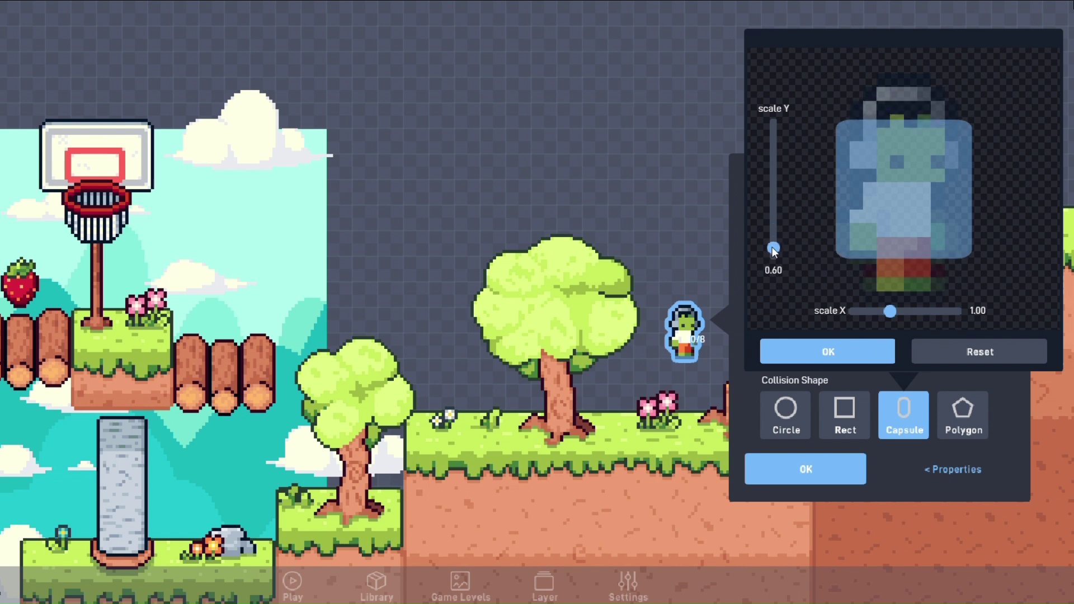
left_click_drag(773, 248, 773, 258)
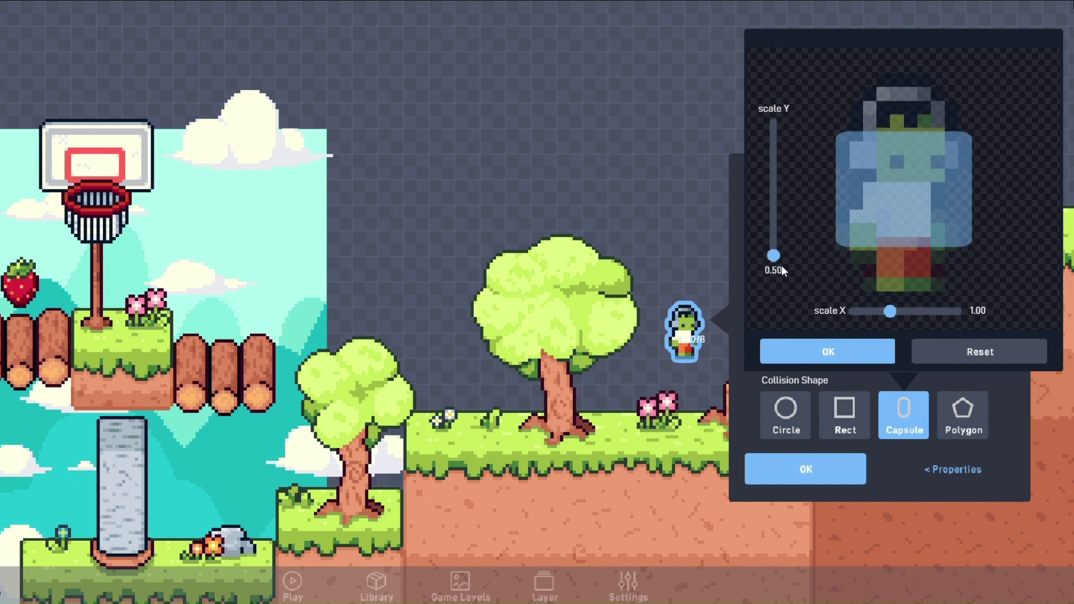
left_click(827, 351)
left_click(802, 458)
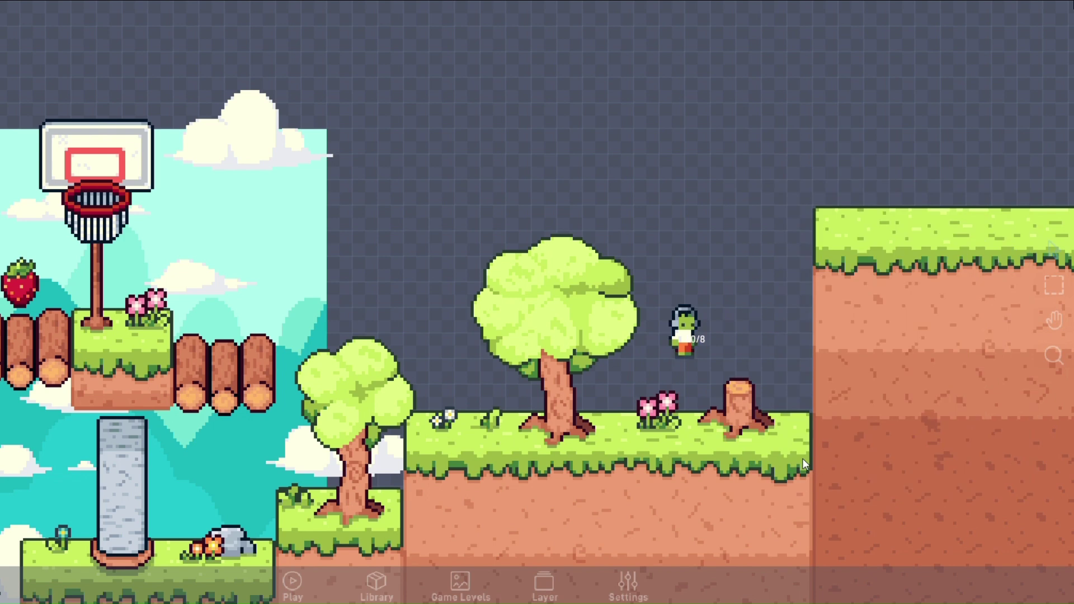
- Jump against the cliff wall, then walk right onto the logs and jump
key("Up")
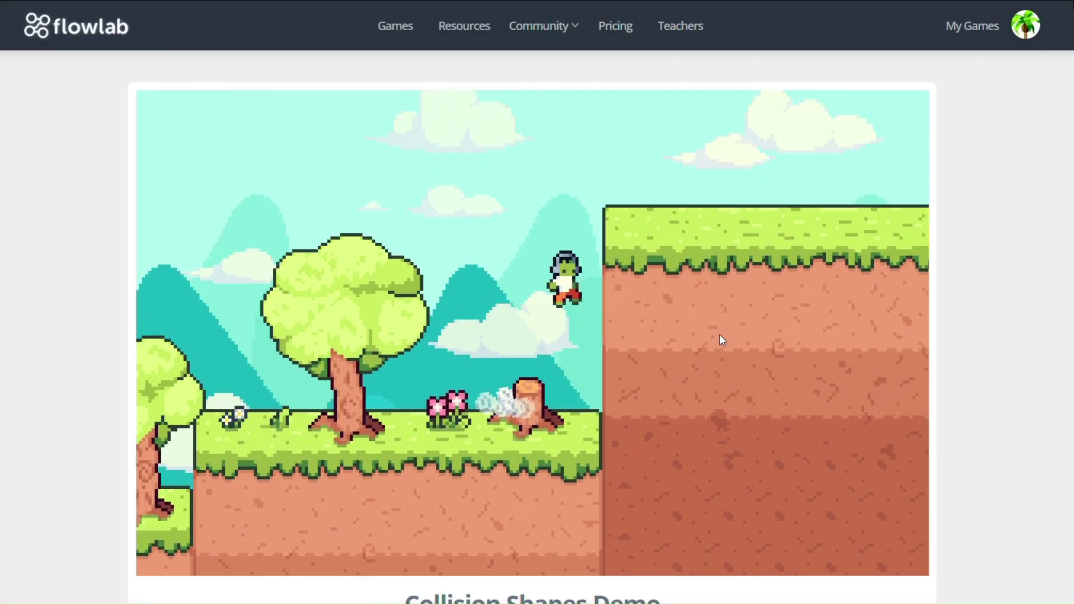
key("Up")
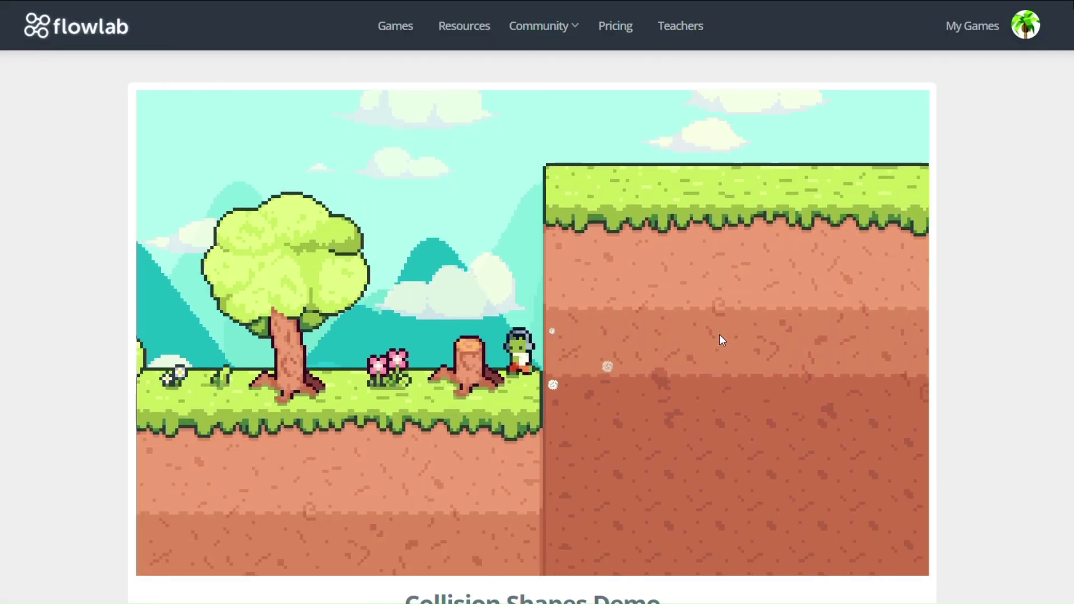
key("Up")
key("Up")
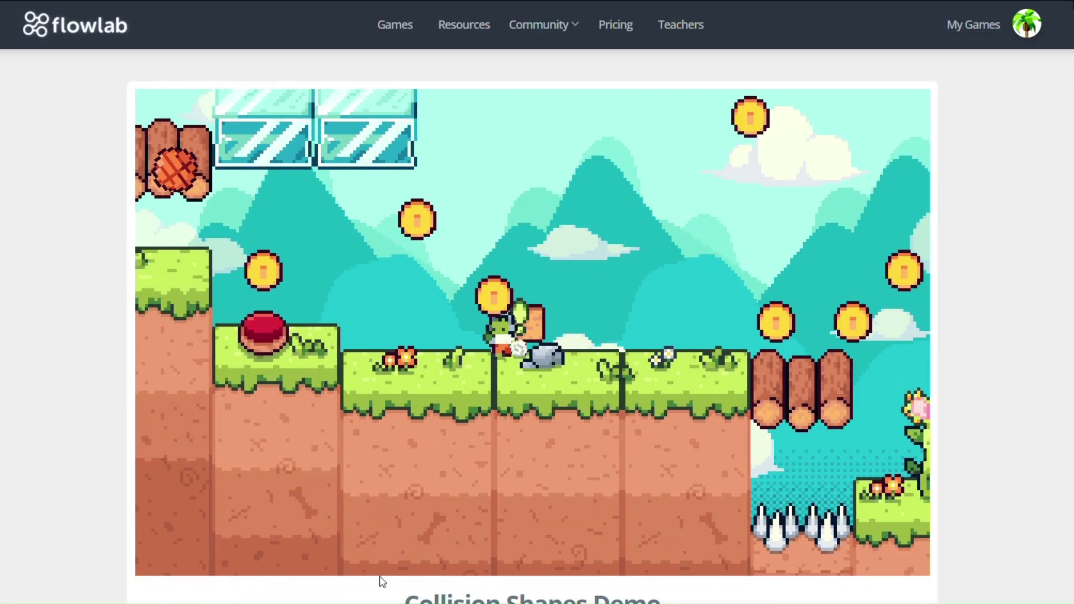
key("Left")
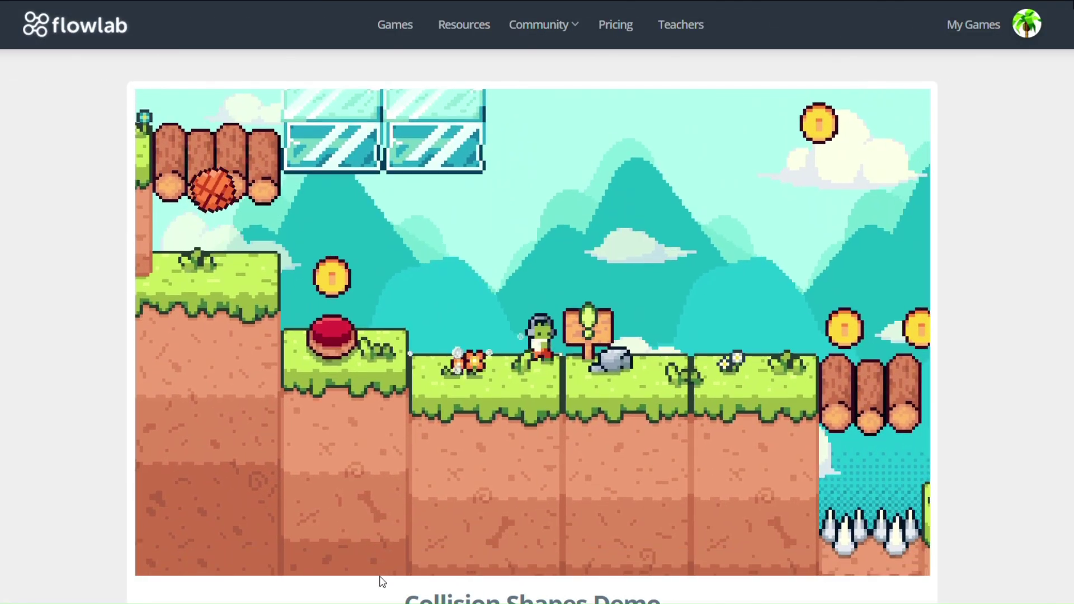
key("Right")
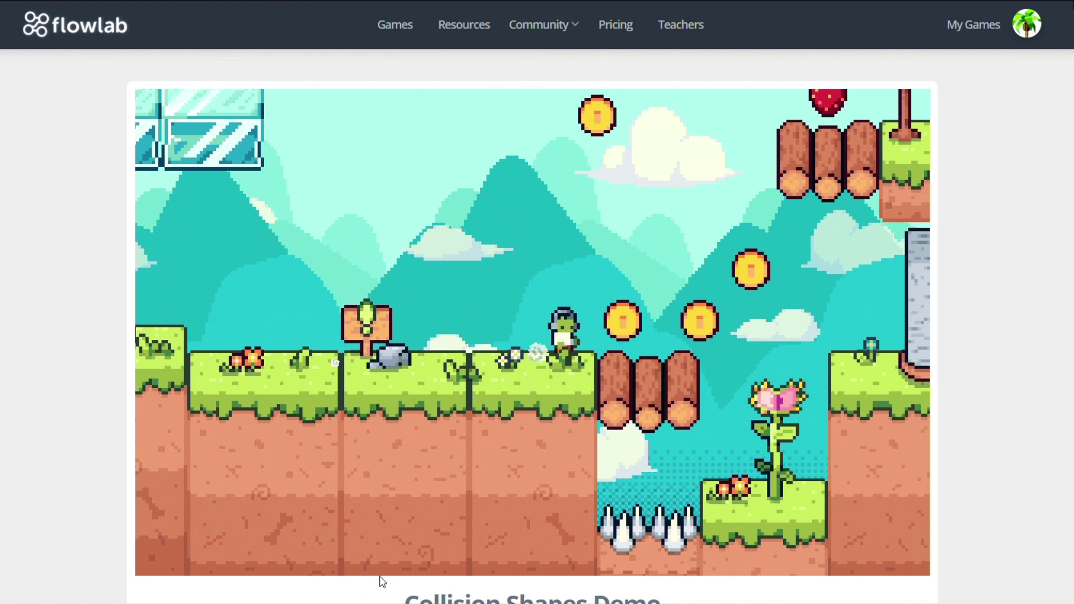
key("Right")
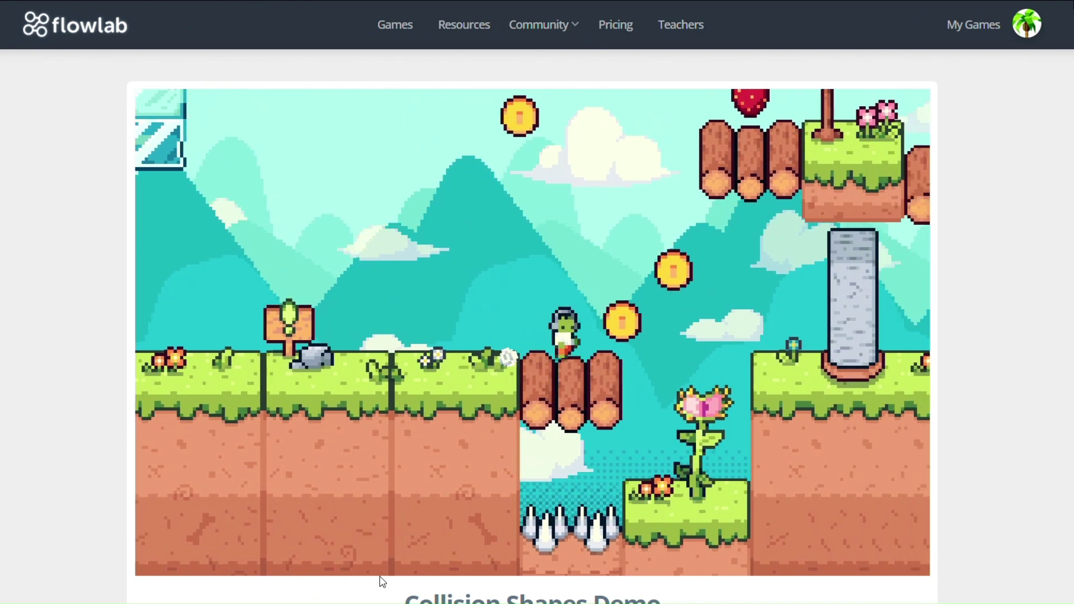
key("Up")
- Run past the glass blocks, collect the coin, and jump into the basketball hoop
key("Left")
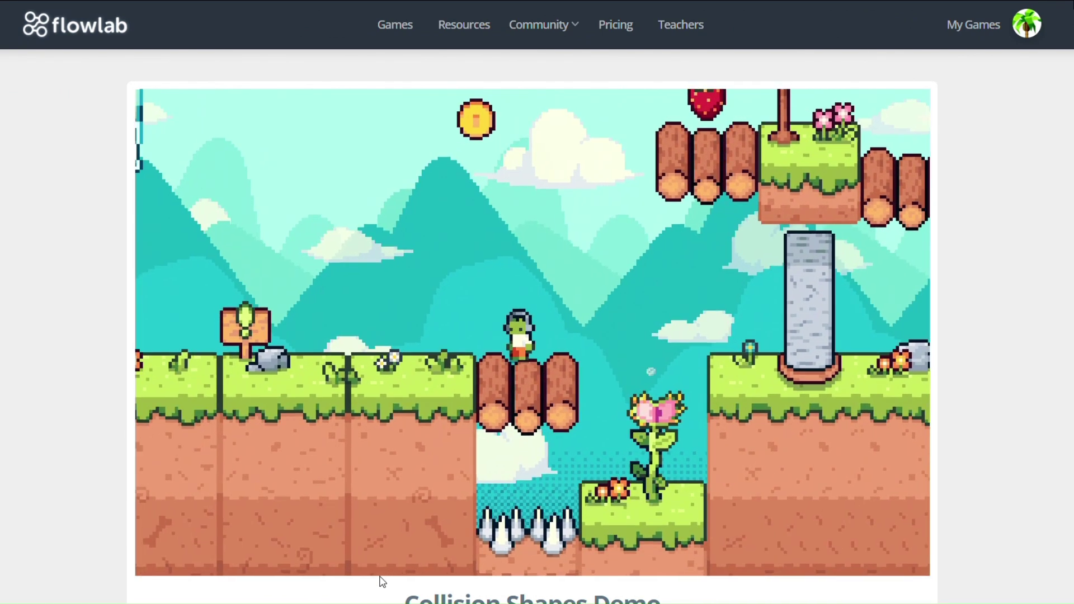
key("Left")
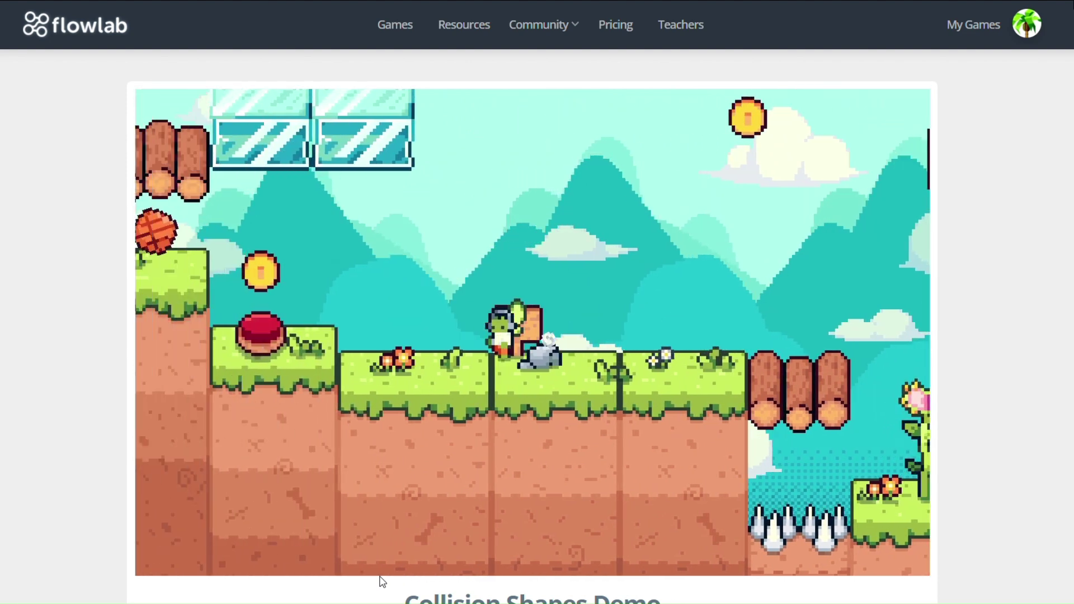
key("Up")
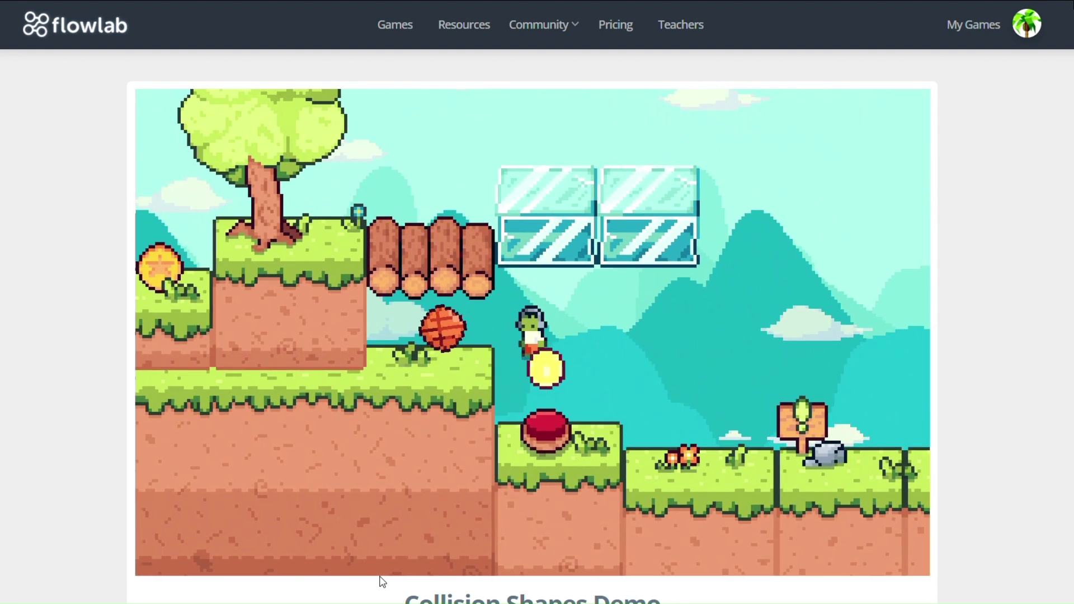
key("Right")
key("Right")
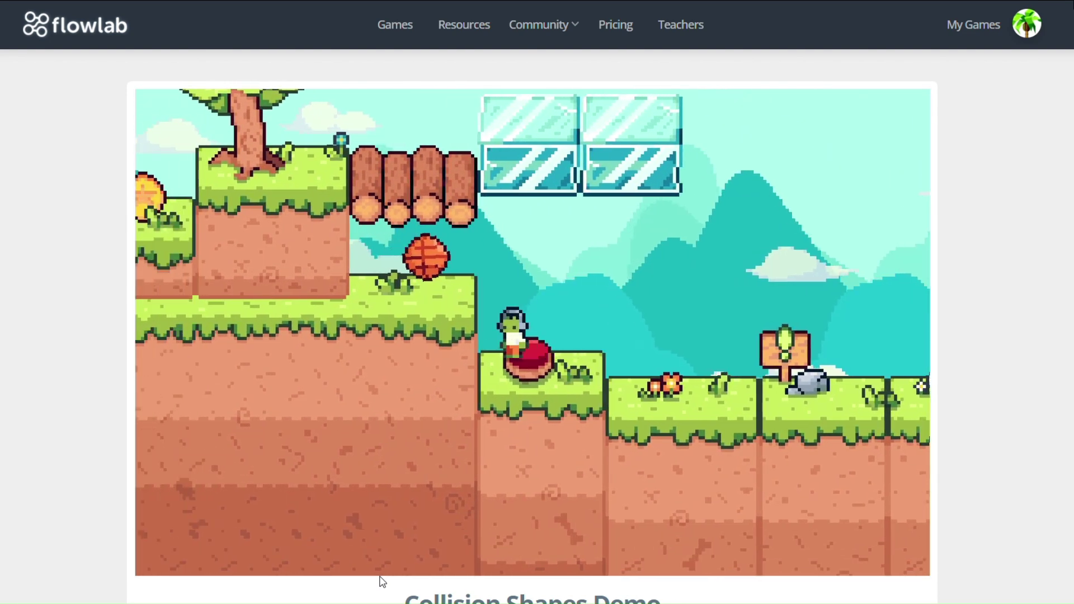
key("Up")
key("Right")
key("Up")
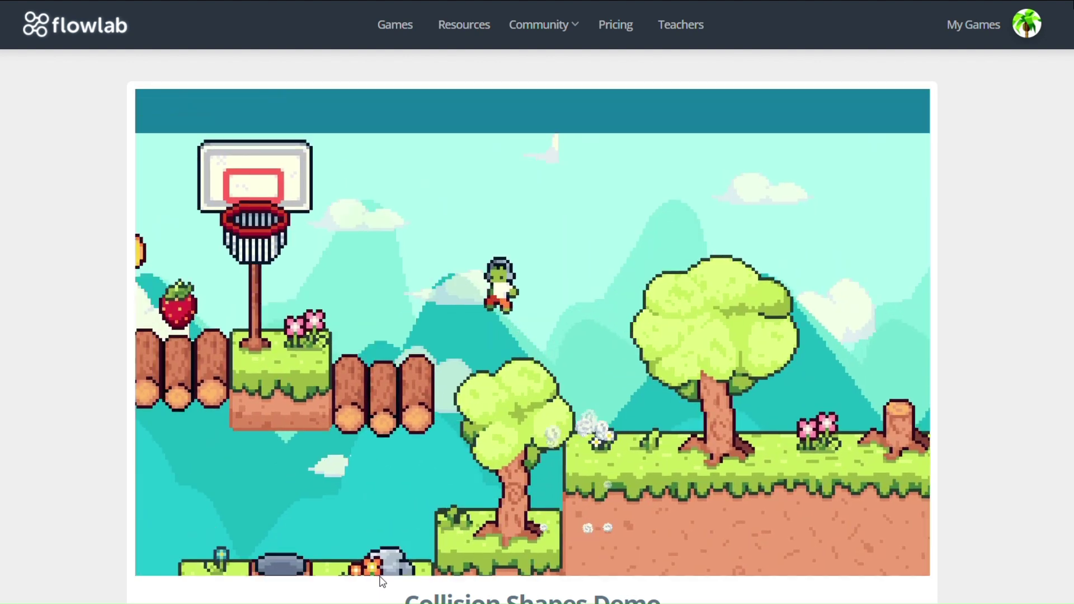
key("Left")
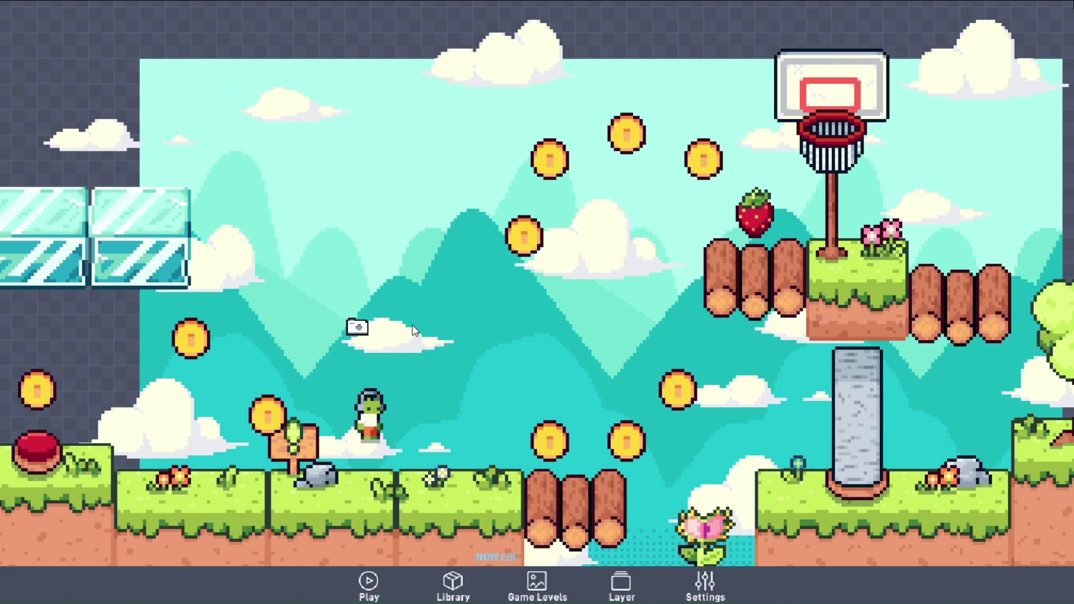
- Set a coin's physics to not solid with collisions enabled, and confirm
left_click(563, 429)
left_click(590, 411)
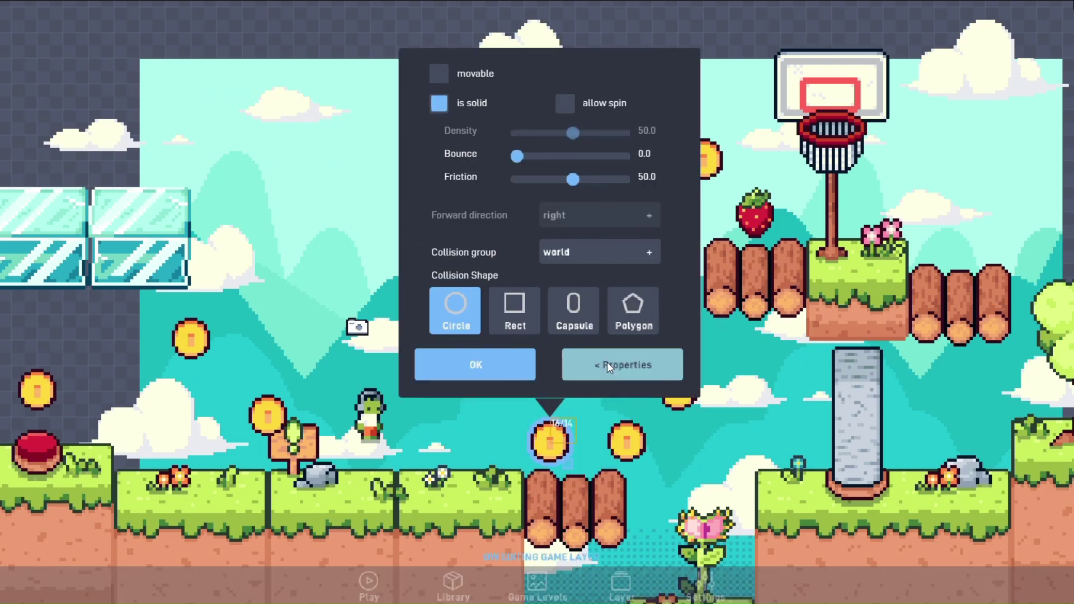
left_click(440, 104)
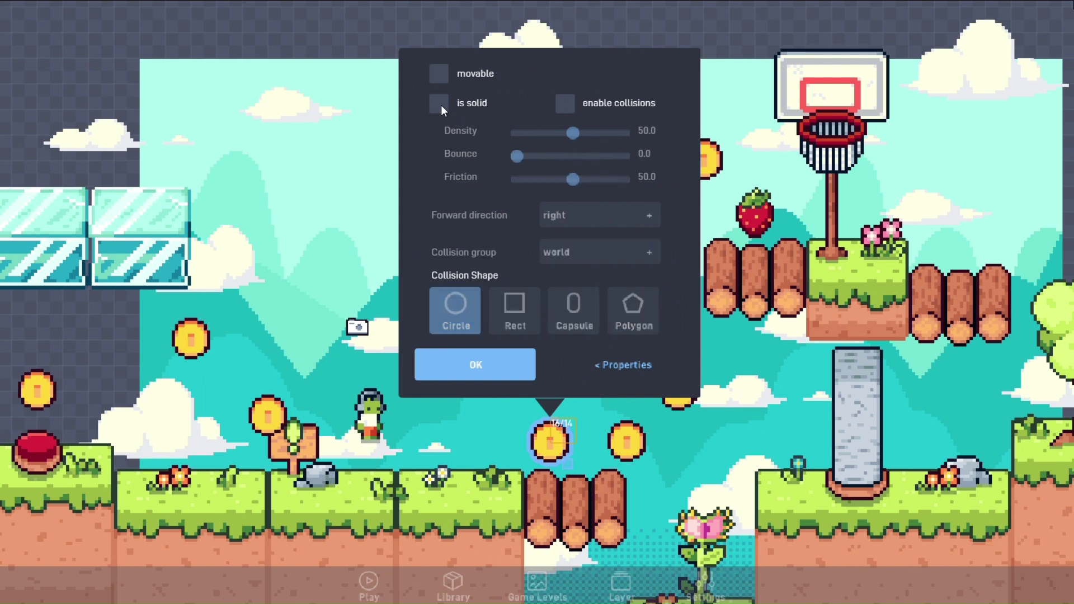
left_click(563, 104)
left_click(476, 365)
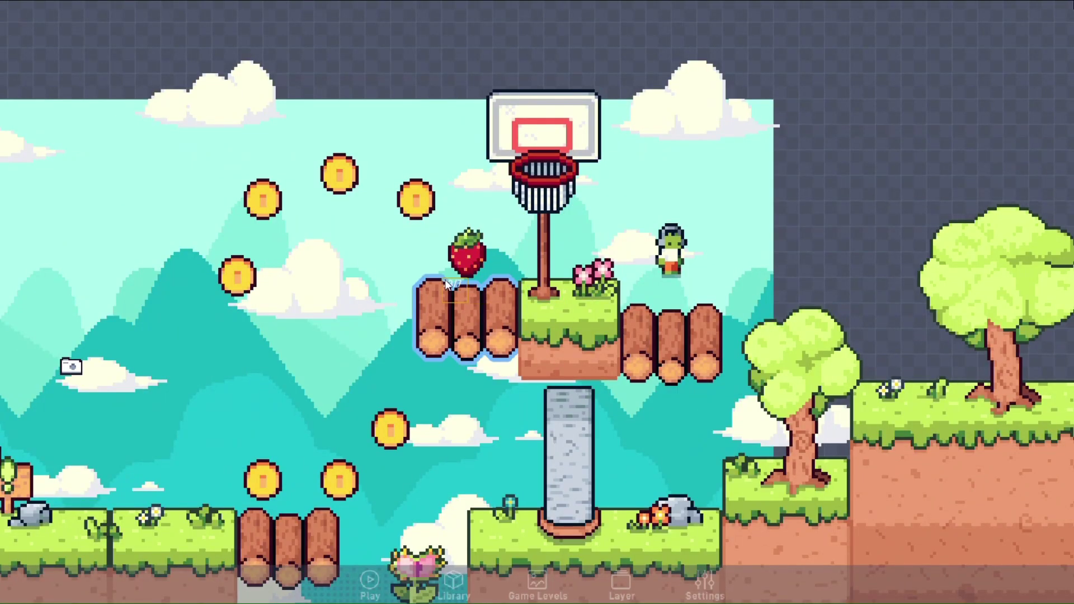
- Confirm the strawberry is unsolid with a polygon shape, then preview the game with collision shapes shown
left_click(460, 266)
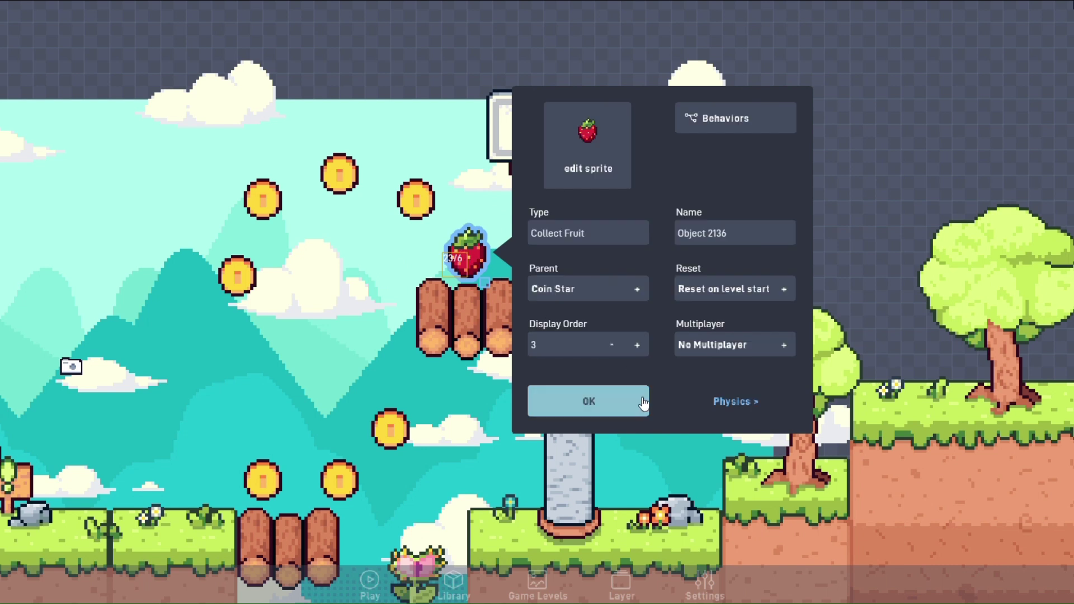
left_click(730, 401)
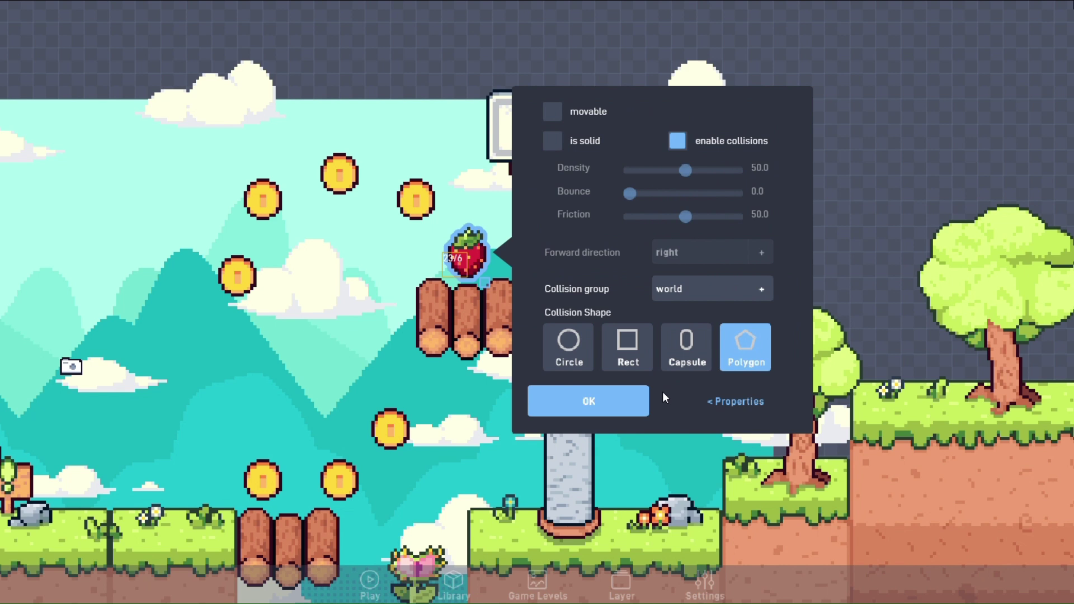
left_click(588, 401)
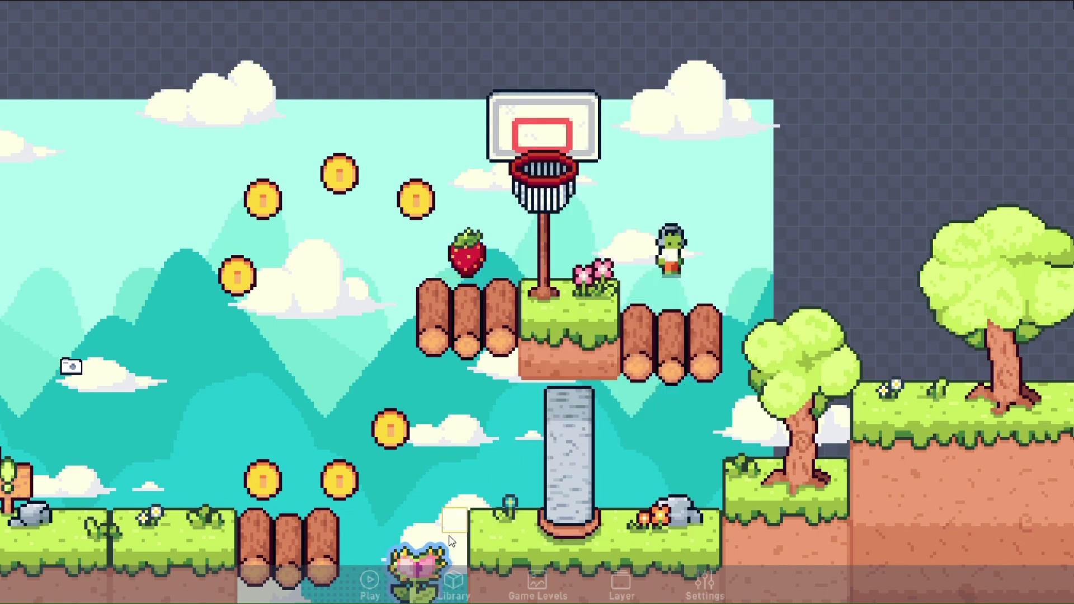
left_click(369, 583)
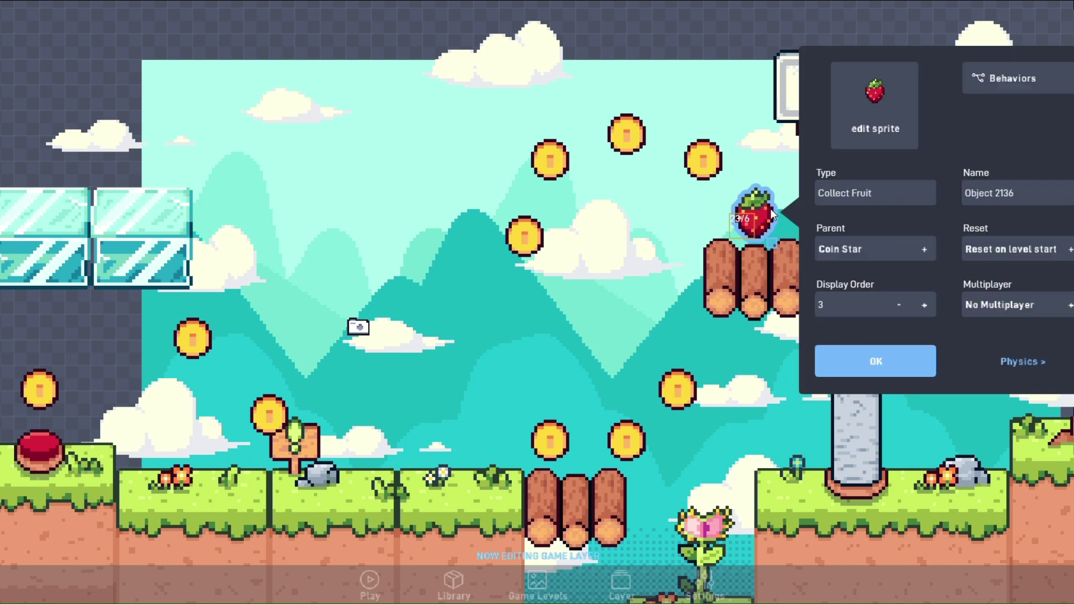
- Switch the strawberry's collision shape to Circle at 0.65 scale and confirm
left_click(1018, 362)
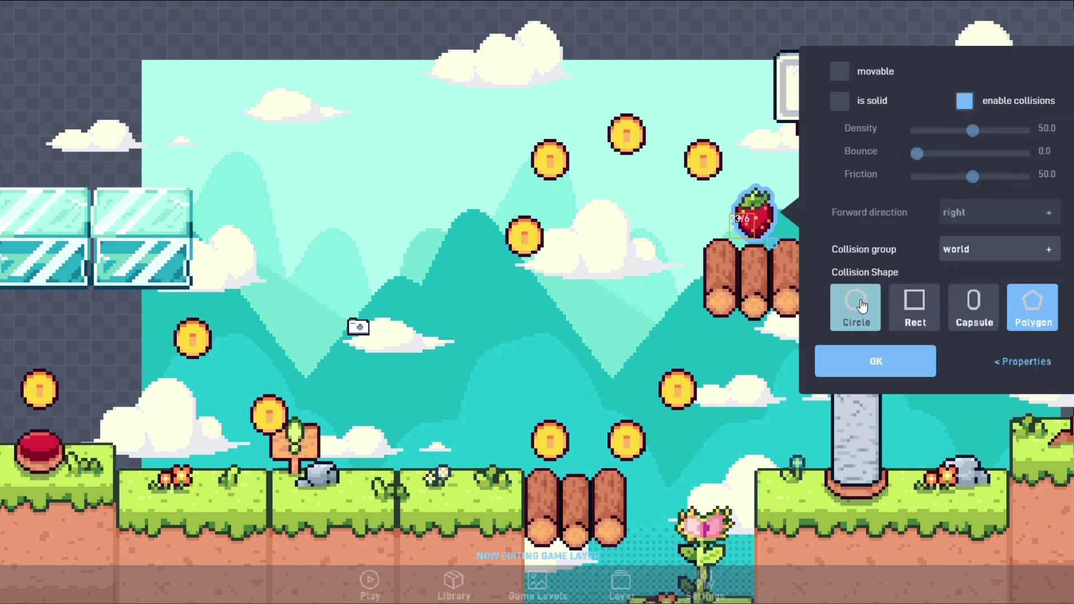
left_click(851, 298)
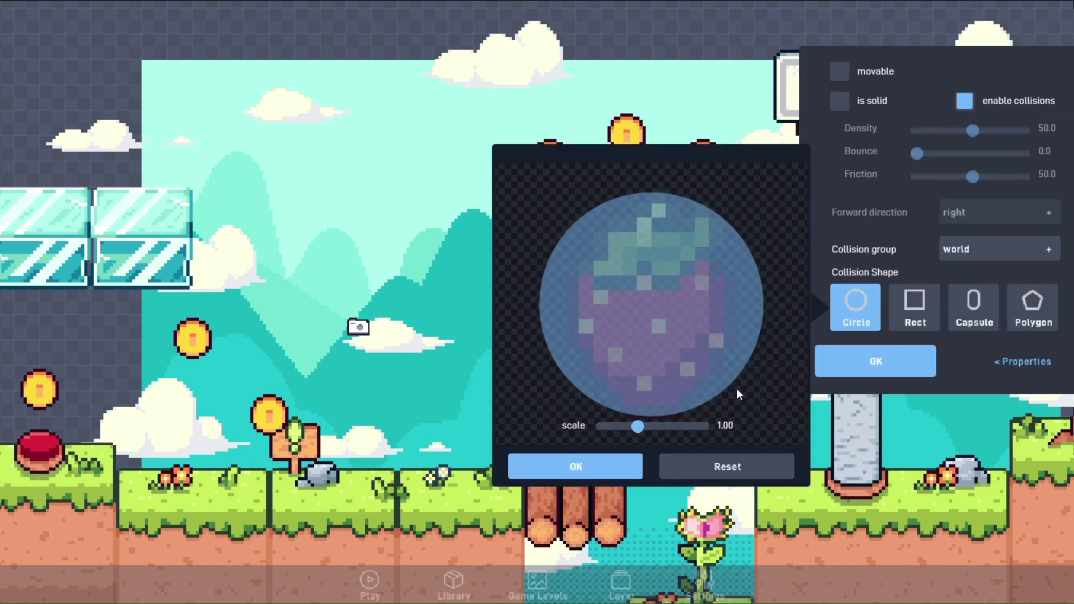
left_click_drag(638, 426, 613, 429)
left_click(601, 460)
left_click(876, 361)
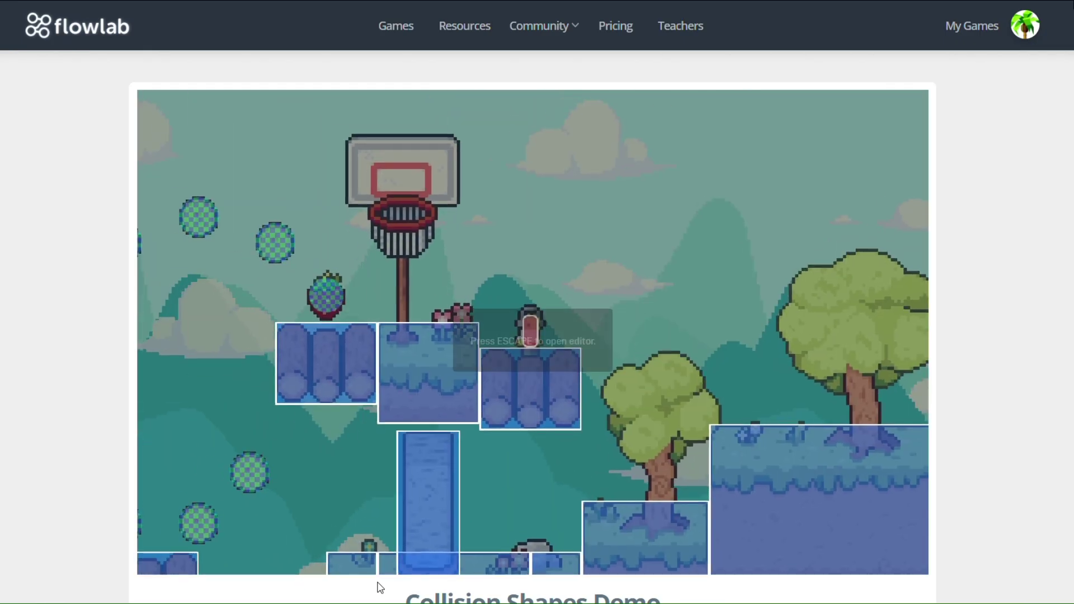
- Jump and walk the character left along the platforms toward the strawberry
key("Up")
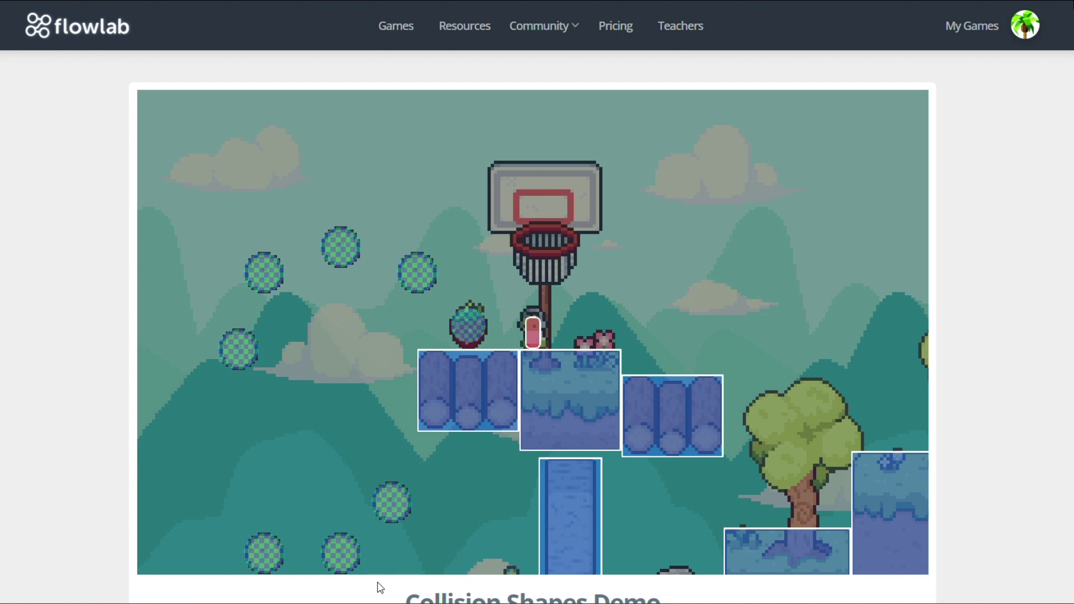
key("Left")
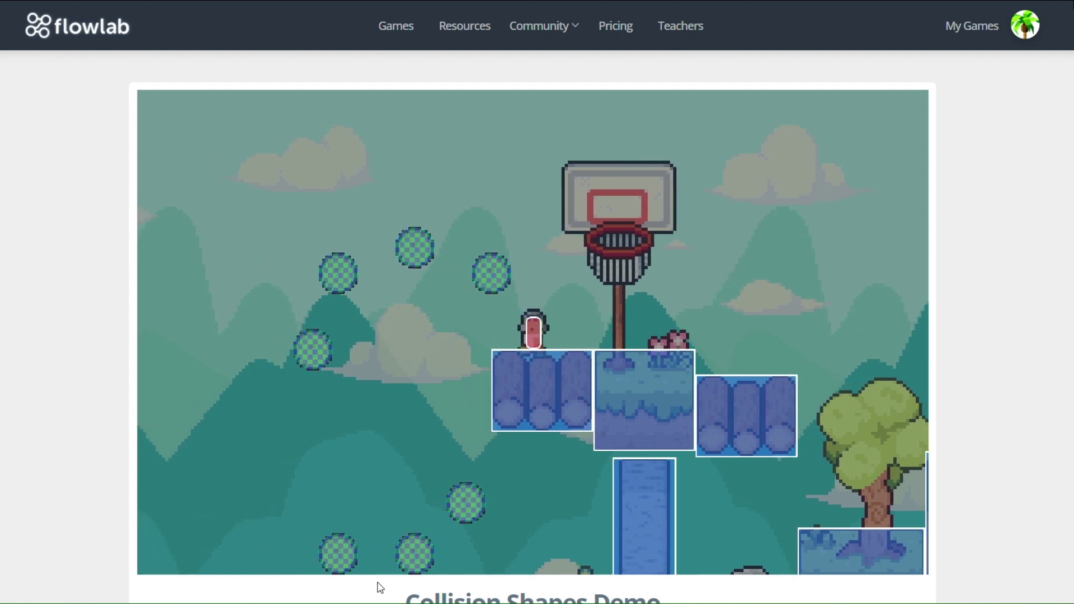